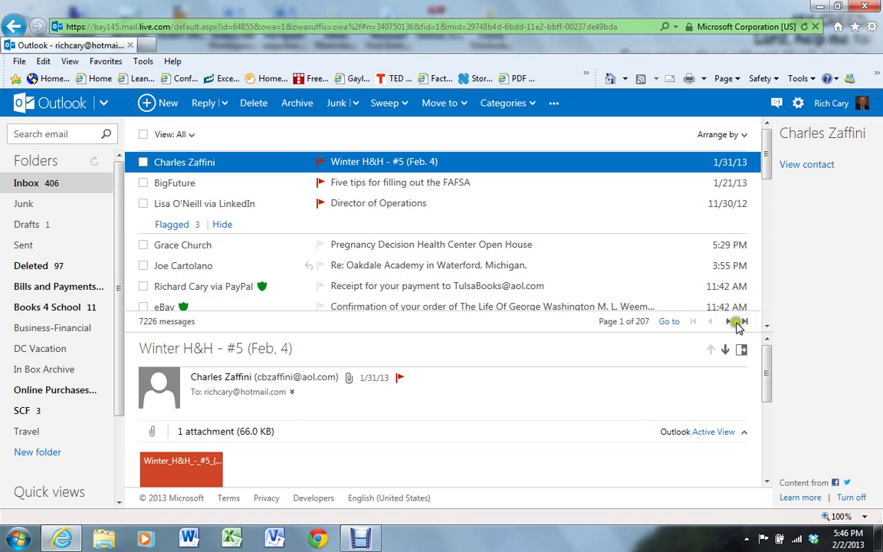
# Scroll the open Winter H&H - #5 (Feb. 4) message until its 66.0 KB PDF attachment shows.
pyautogui.moveTo(769, 359); pyautogui.dragTo(768, 403)
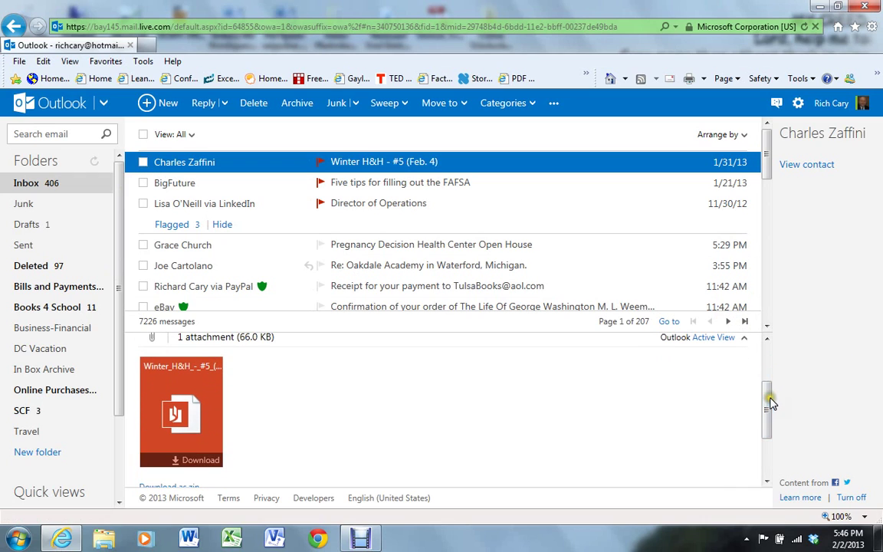
# Save Winter_H&H_-_5_(Feb.pdf to the Desktop, overwriting the existing copy.
pyautogui.click(200, 460)
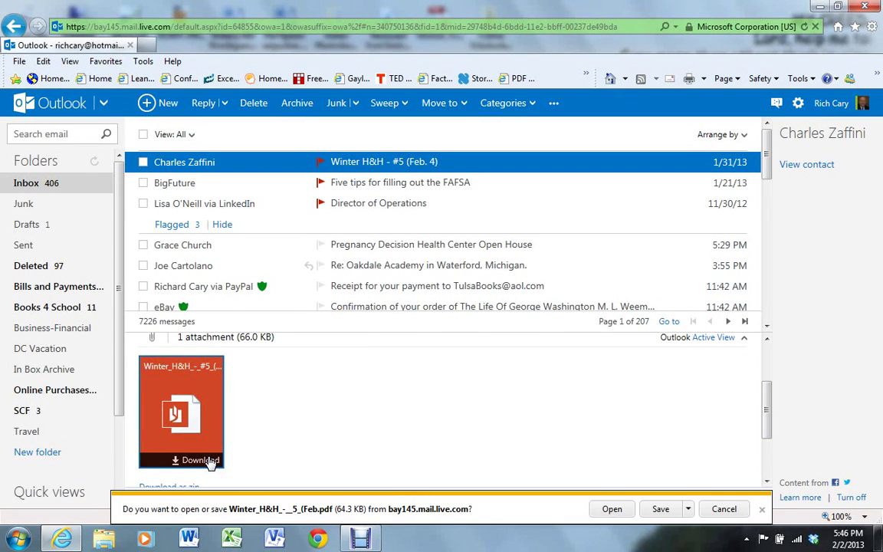
pyautogui.click(689, 512)
pyautogui.click(740, 491)
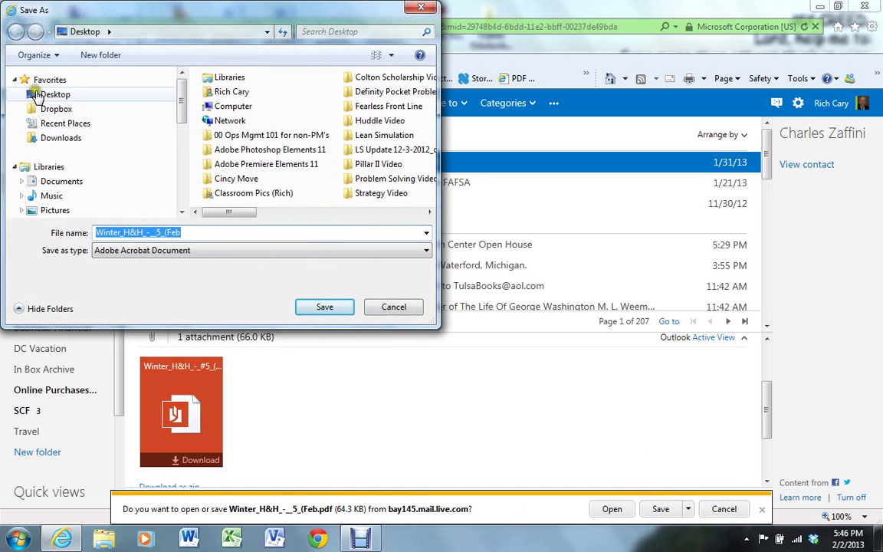
pyautogui.click(38, 95)
pyautogui.click(323, 307)
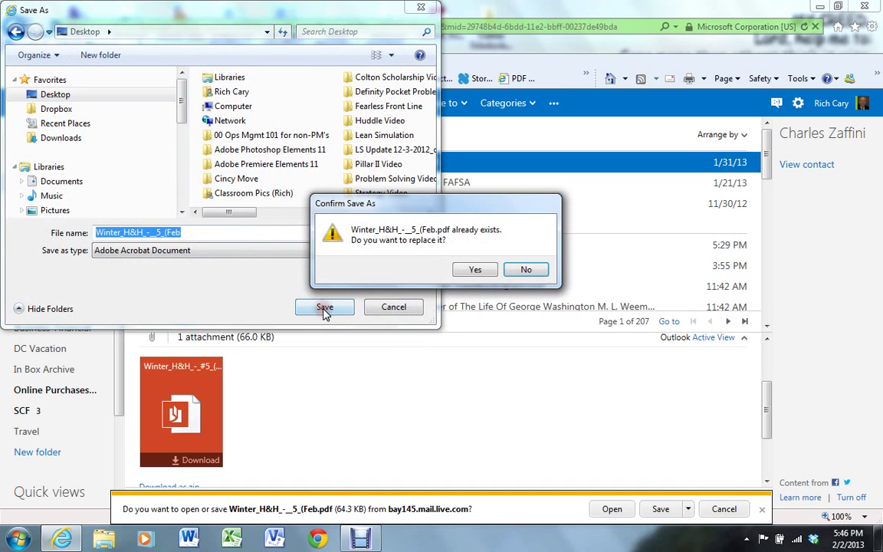
pyautogui.click(475, 270)
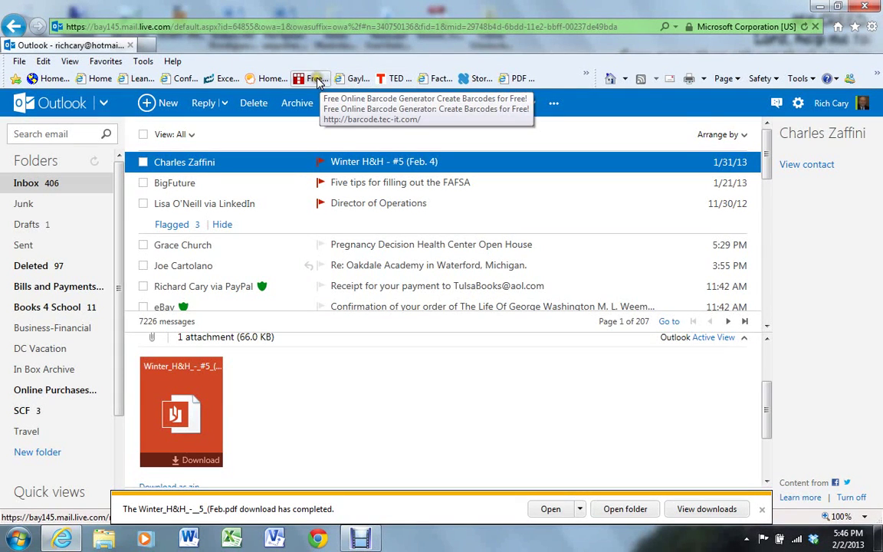
# Open pdf2jpg.net and choose Winter_H&H_-_5_(Feb.pdf from the Desktop as the upload file.
pyautogui.click(521, 79)
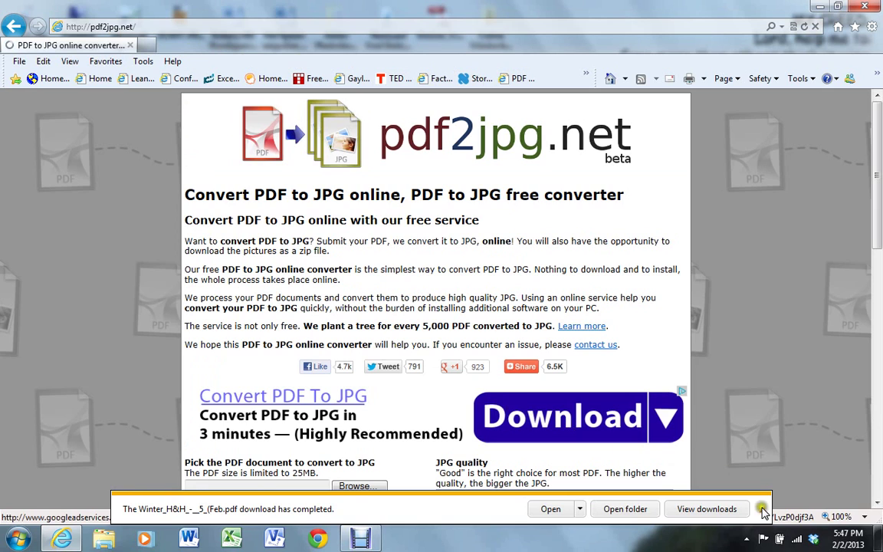
pyautogui.click(762, 509)
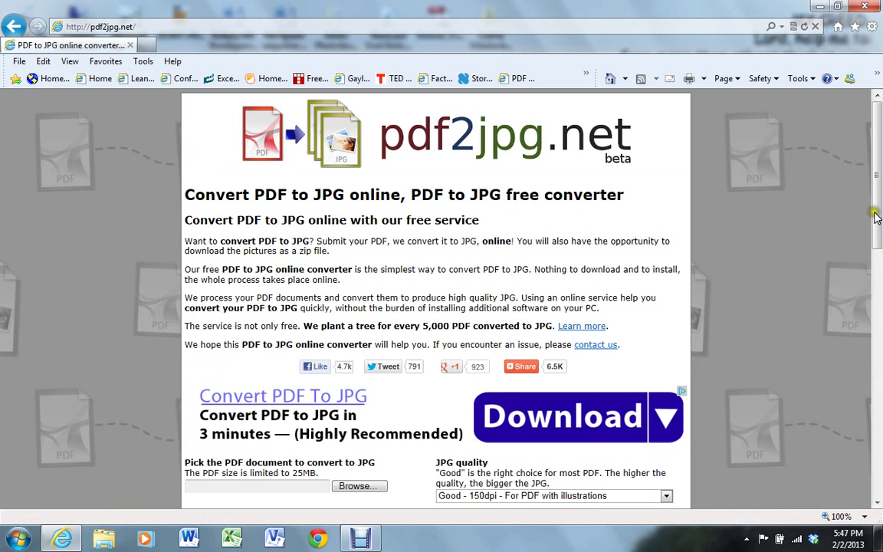
pyautogui.moveTo(876, 217); pyautogui.dragTo(876, 260)
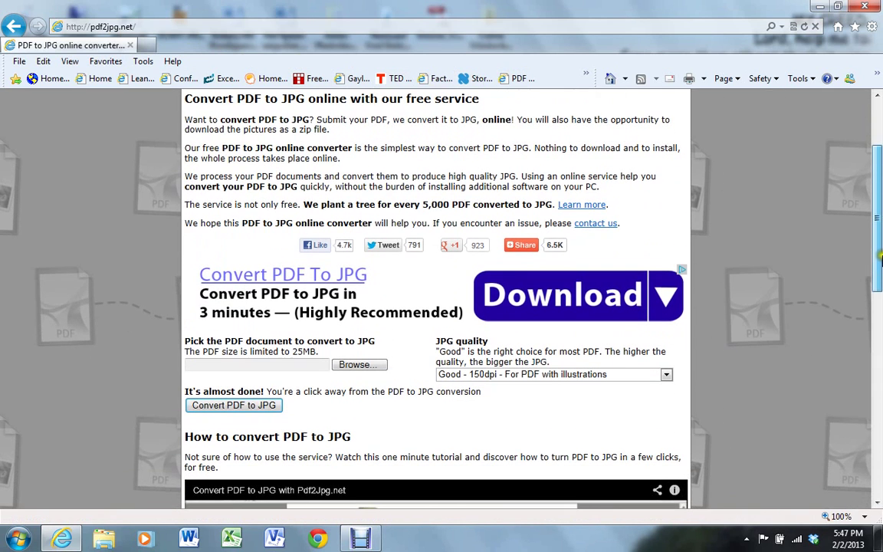
pyautogui.click(355, 364)
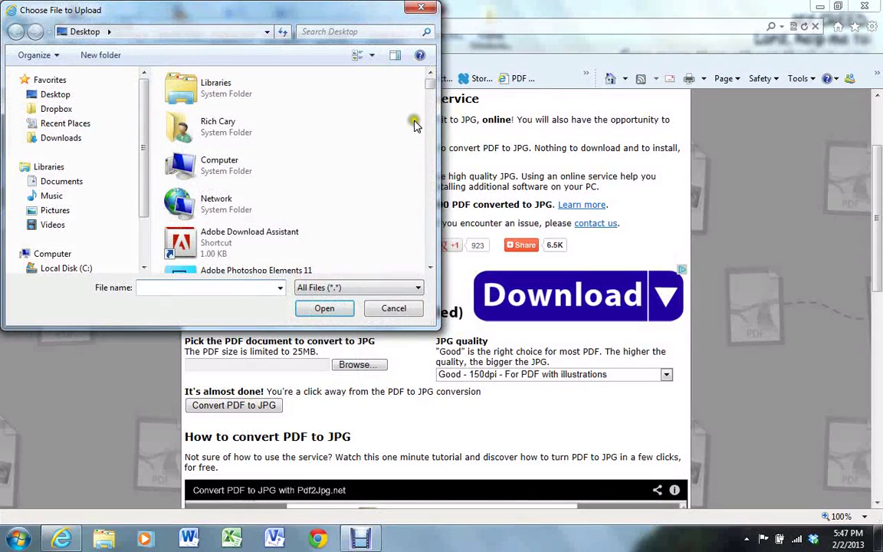
pyautogui.moveTo(429, 83); pyautogui.dragTo(433, 282)
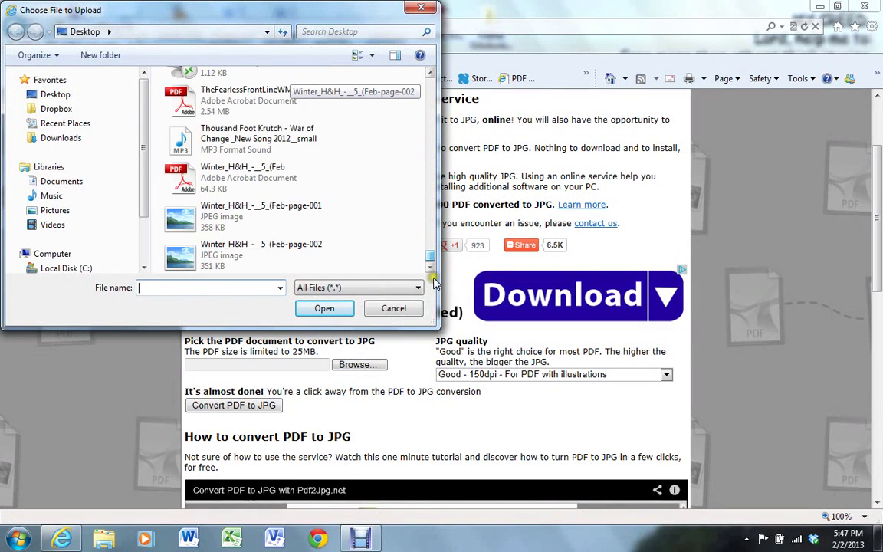
pyautogui.click(262, 184)
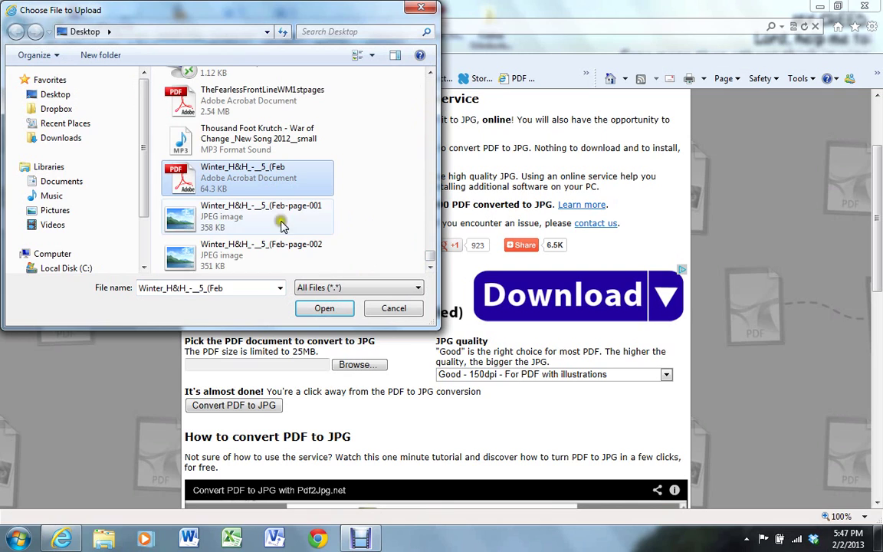
pyautogui.click(324, 307)
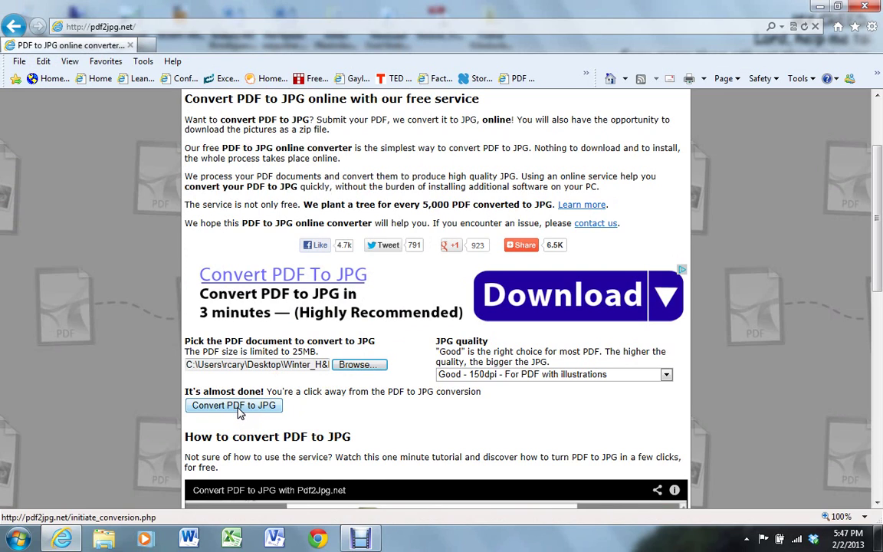
# Convert the PDF to JPG and save Page 1 (Feb-page-001.jpg) to the Desktop, replacing the old copy.
pyautogui.click(240, 413)
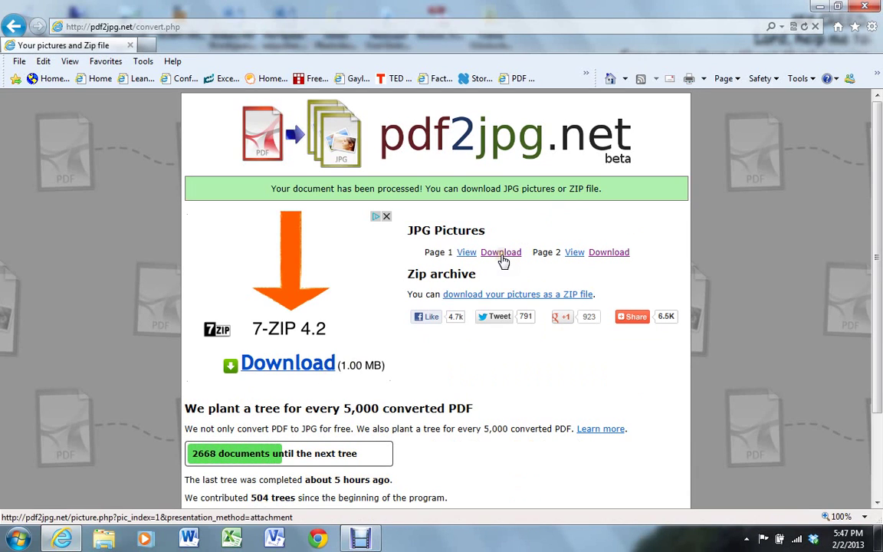
pyautogui.click(502, 257)
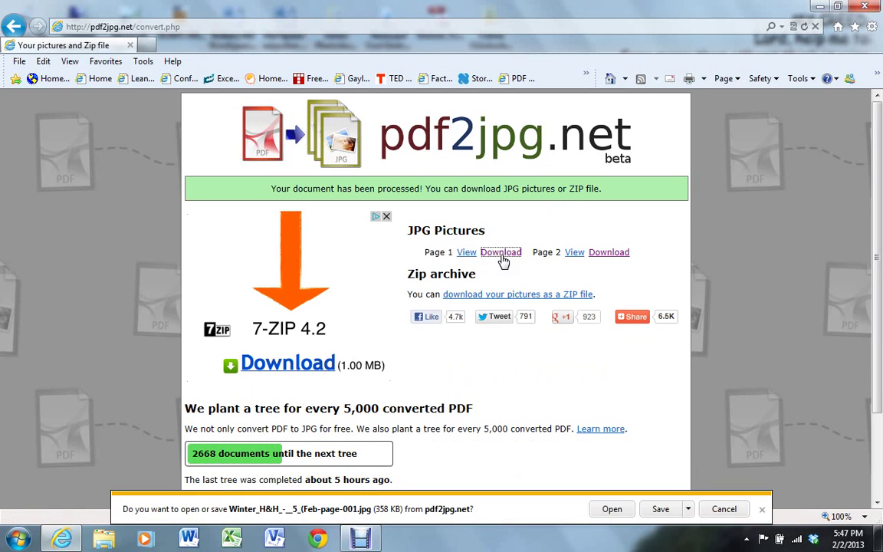
pyautogui.click(688, 509)
pyautogui.click(730, 492)
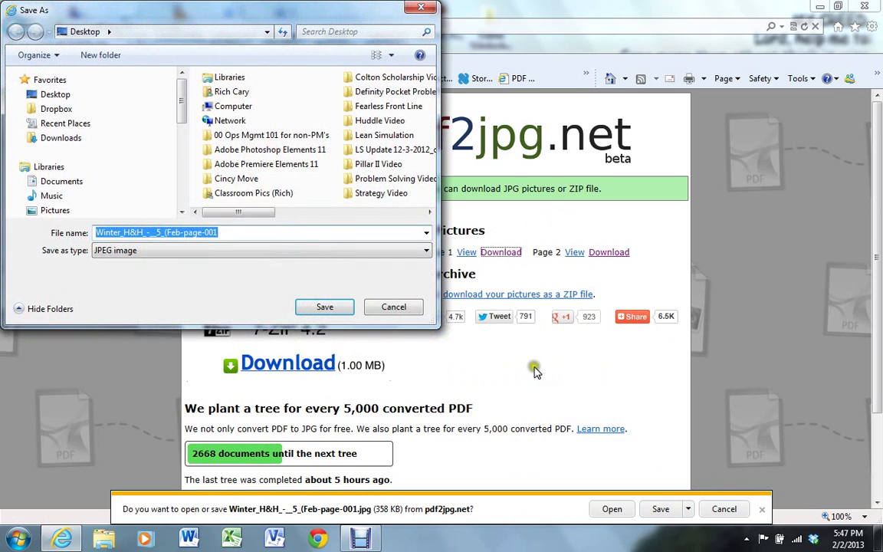
pyautogui.click(57, 93)
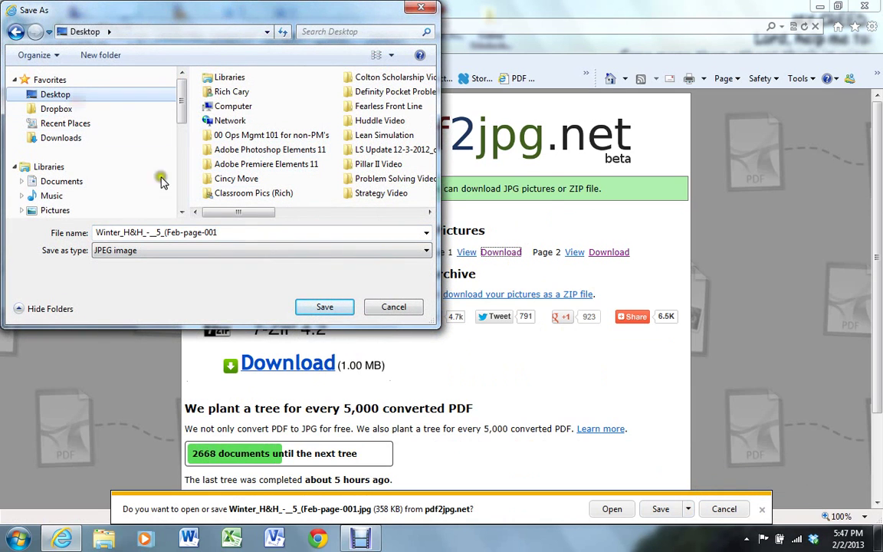
pyautogui.click(324, 310)
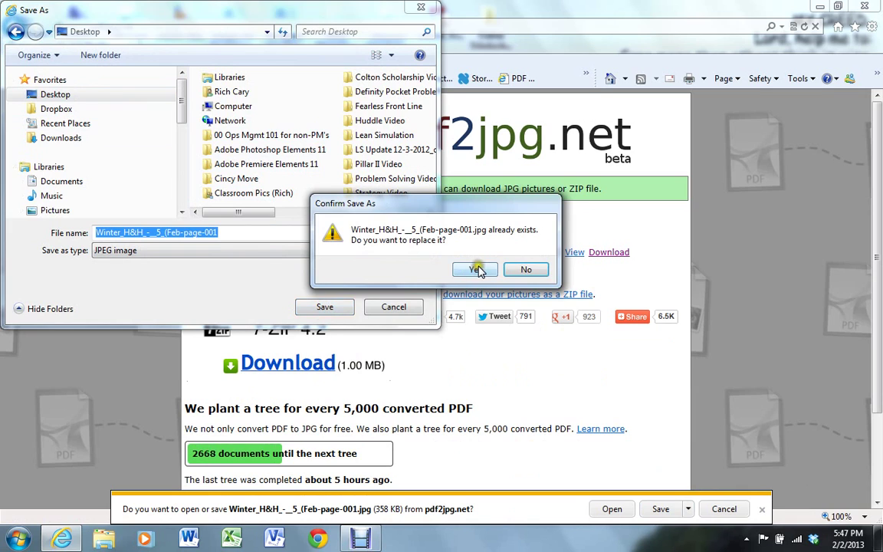
pyautogui.click(529, 265)
# Save Page 2 (Feb-page-002.jpg) to the Desktop, replacing the old copy.
pyautogui.click(600, 253)
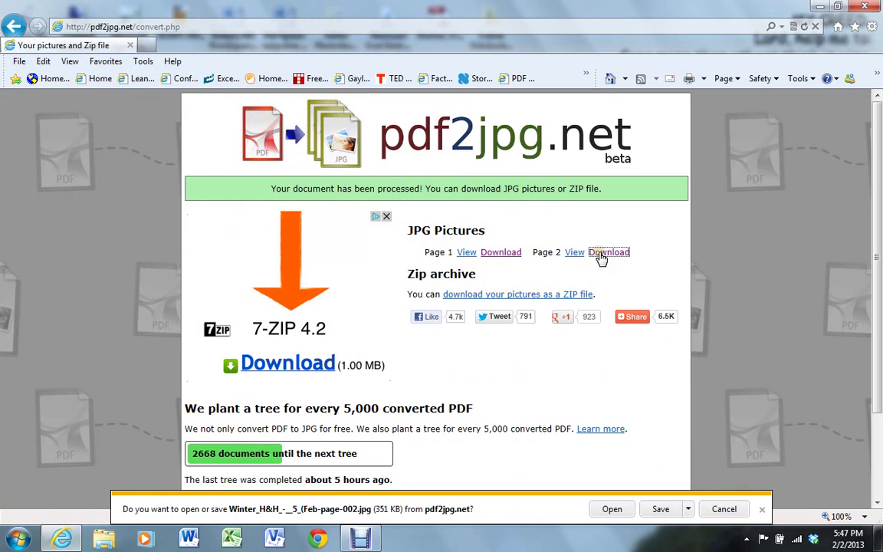
pyautogui.click(687, 509)
pyautogui.click(730, 493)
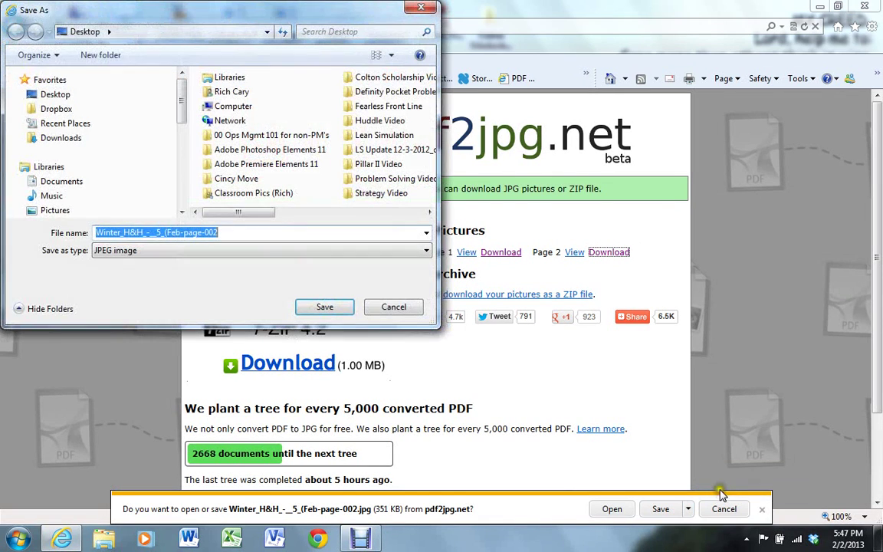
pyautogui.click(55, 93)
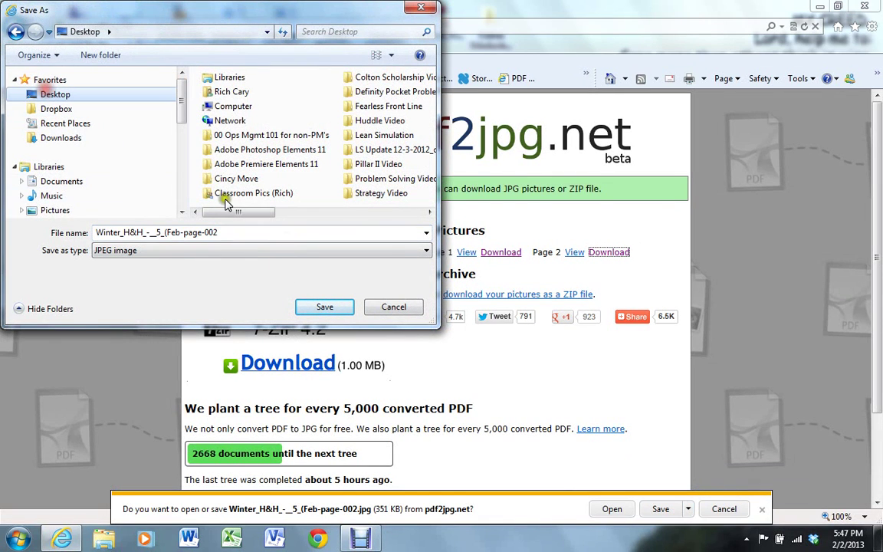
pyautogui.click(337, 309)
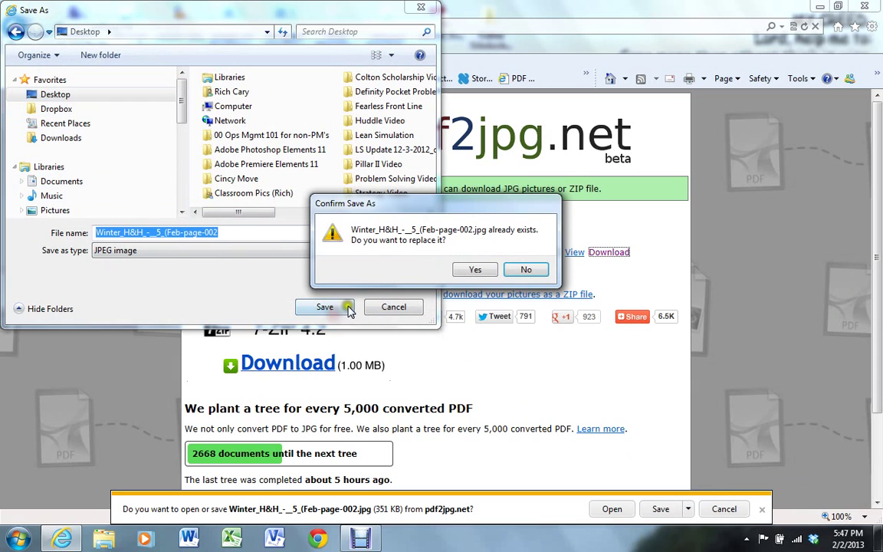
pyautogui.click(478, 269)
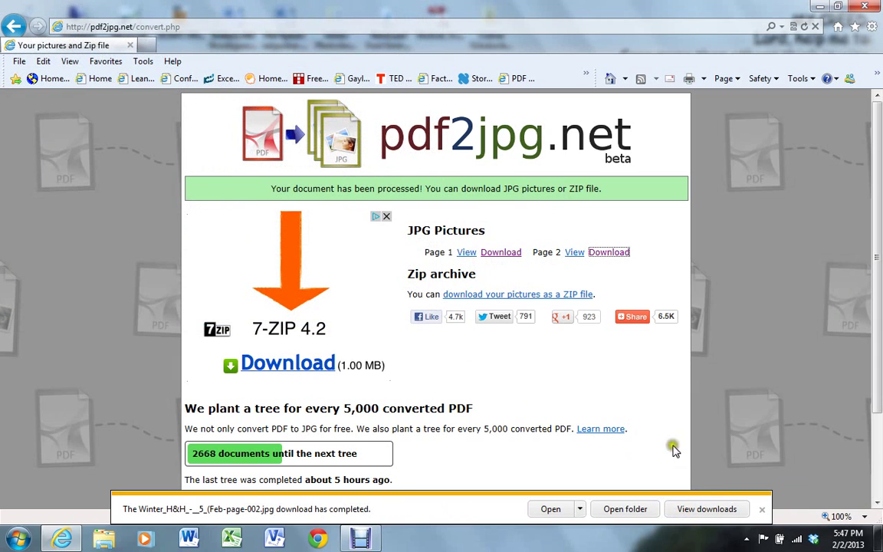
pyautogui.click(764, 512)
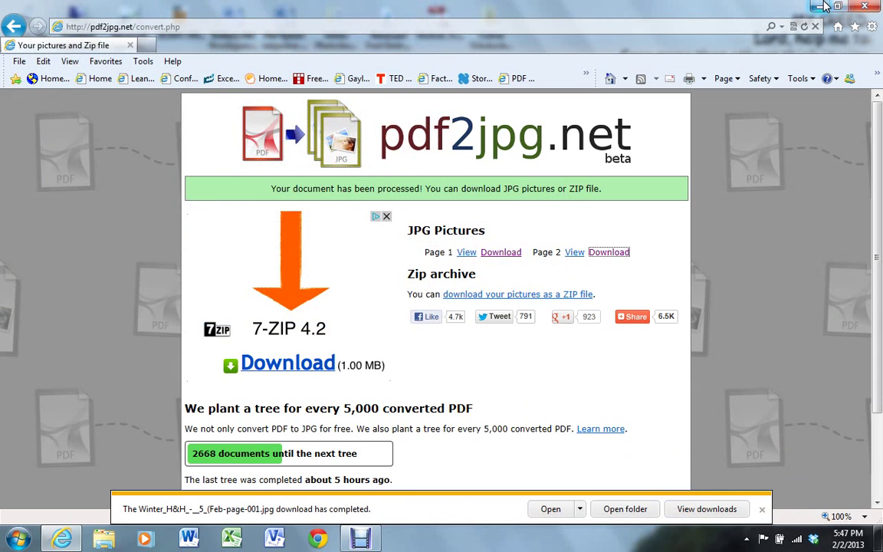
pyautogui.click(861, 6)
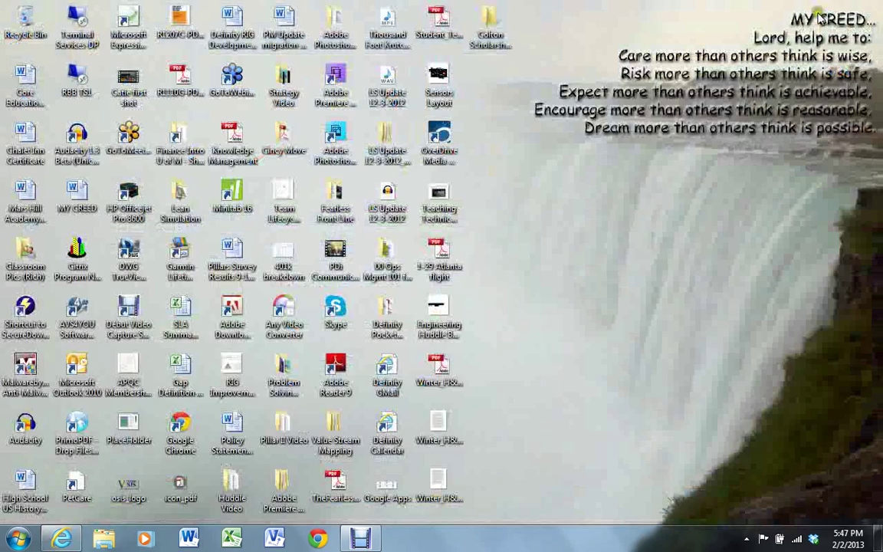
pyautogui.click(448, 364)
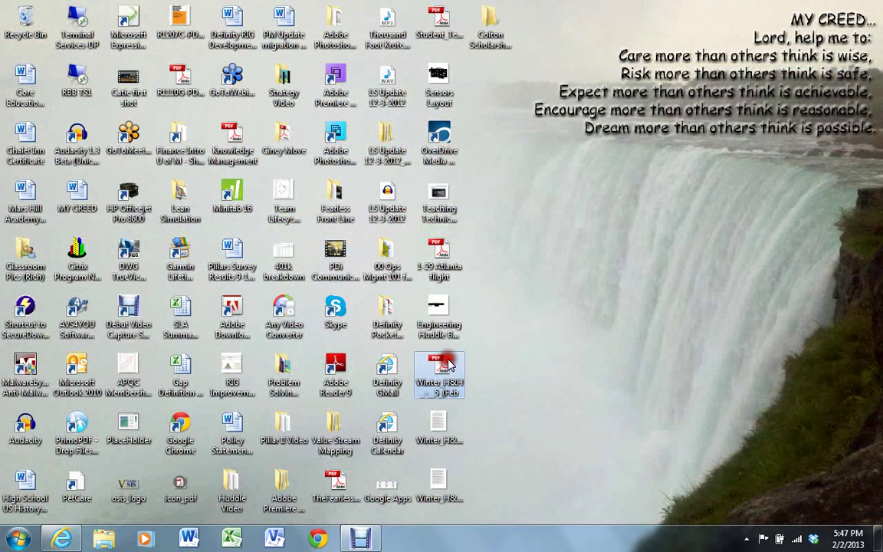
pyautogui.click(443, 481)
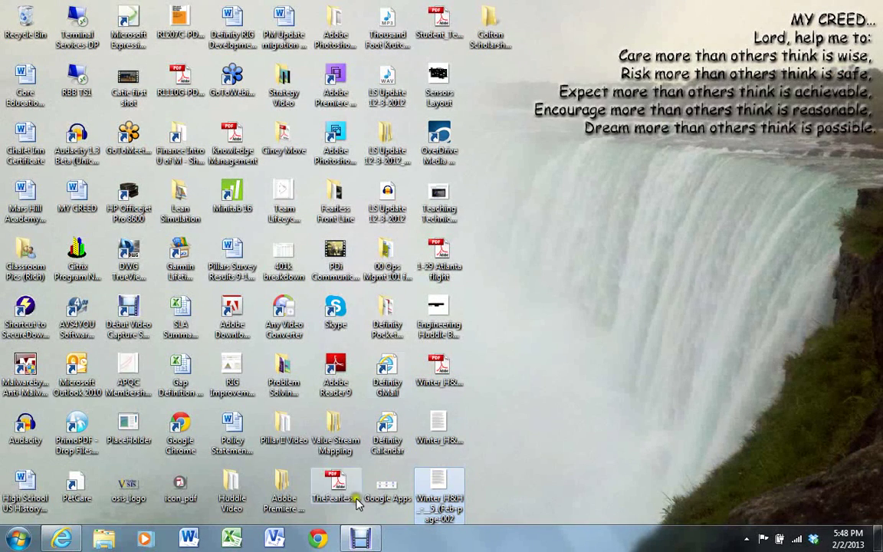
pyautogui.click(61, 539)
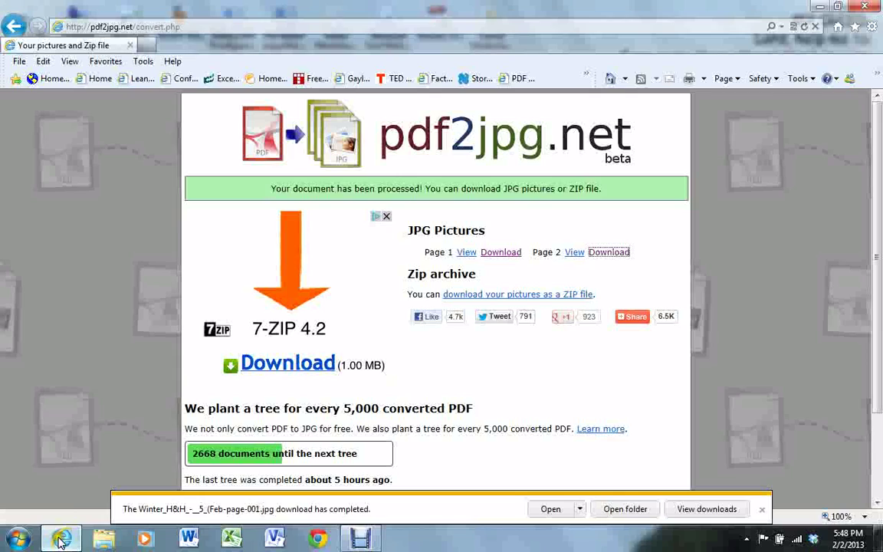
# Go to veritasacademy.org/wordpress and follow the blog's Log in link.
pyautogui.click(127, 31)
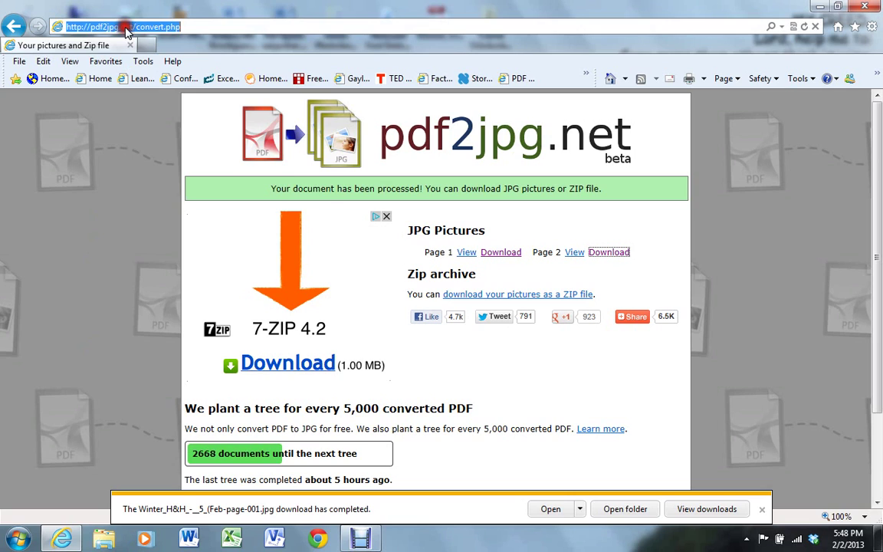
pyautogui.write('www.veritasacademy.org/')
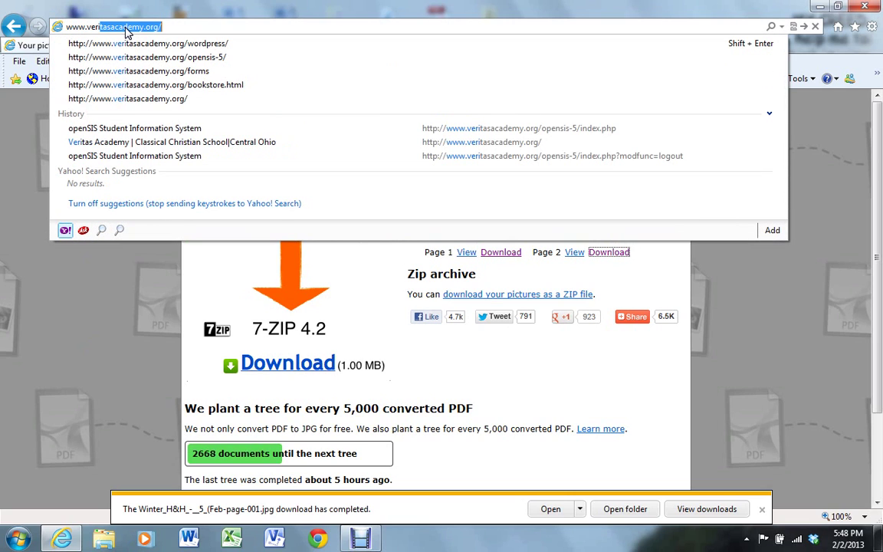
pyautogui.click(177, 29)
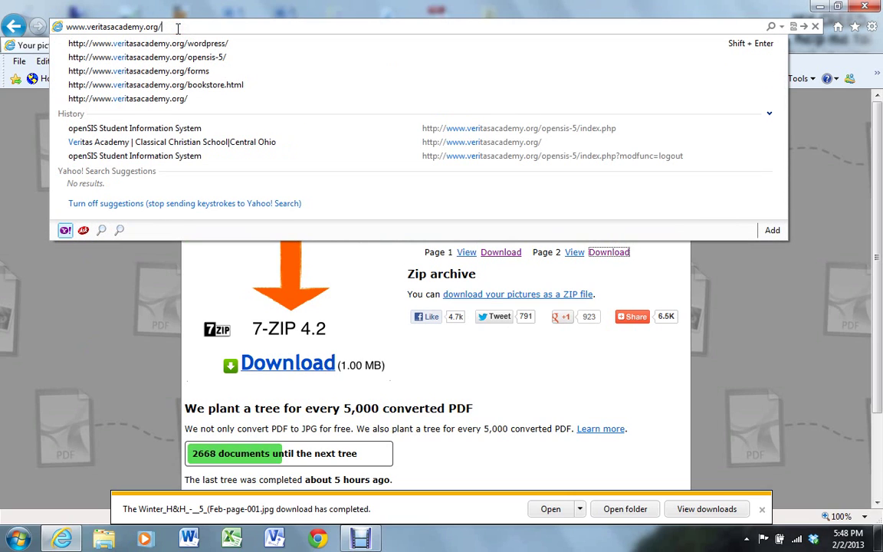
pyautogui.click(183, 43)
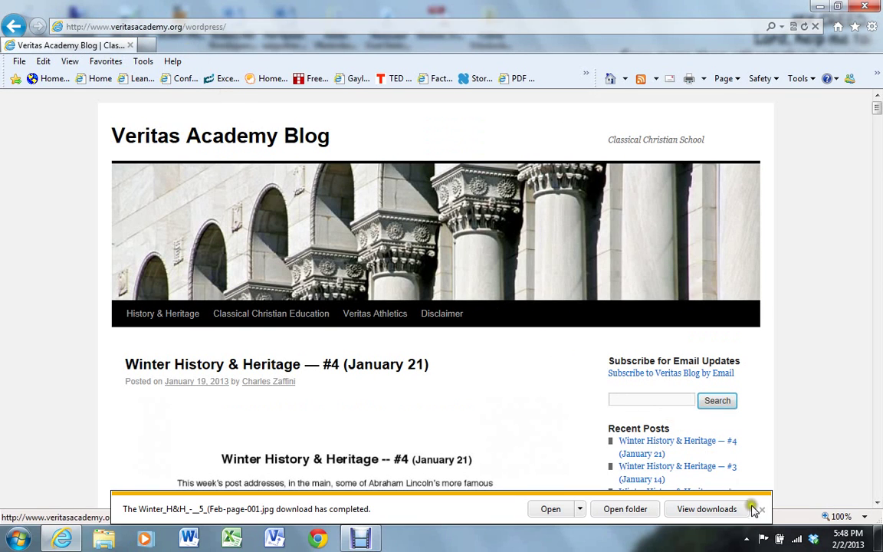
pyautogui.click(760, 510)
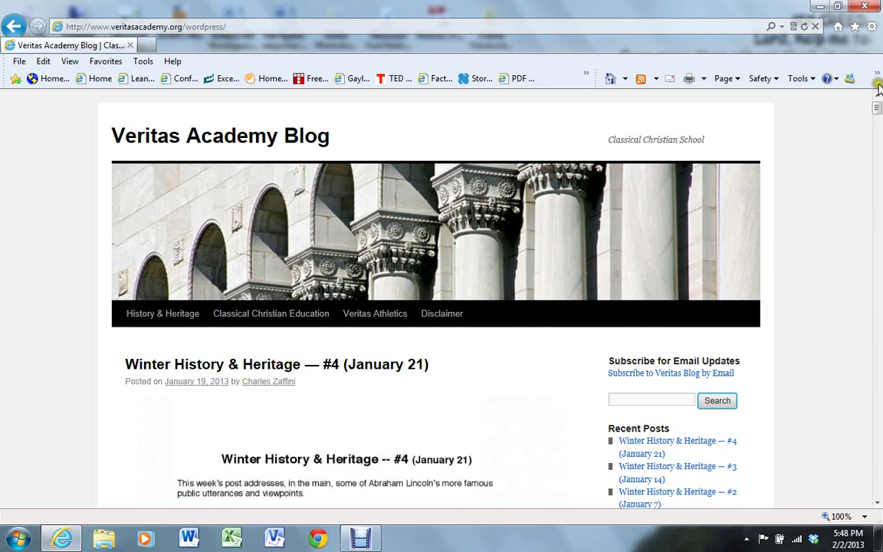
pyautogui.moveTo(878, 107); pyautogui.dragTo(878, 130)
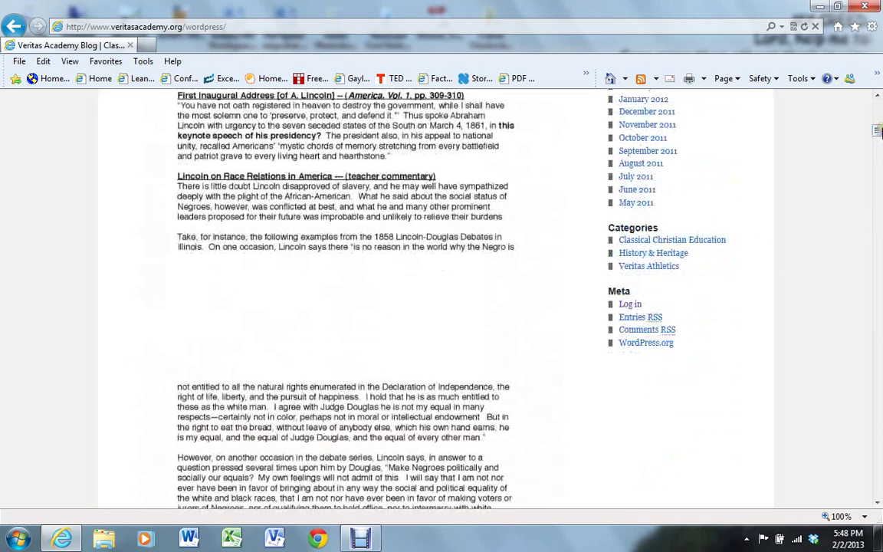
pyautogui.click(636, 304)
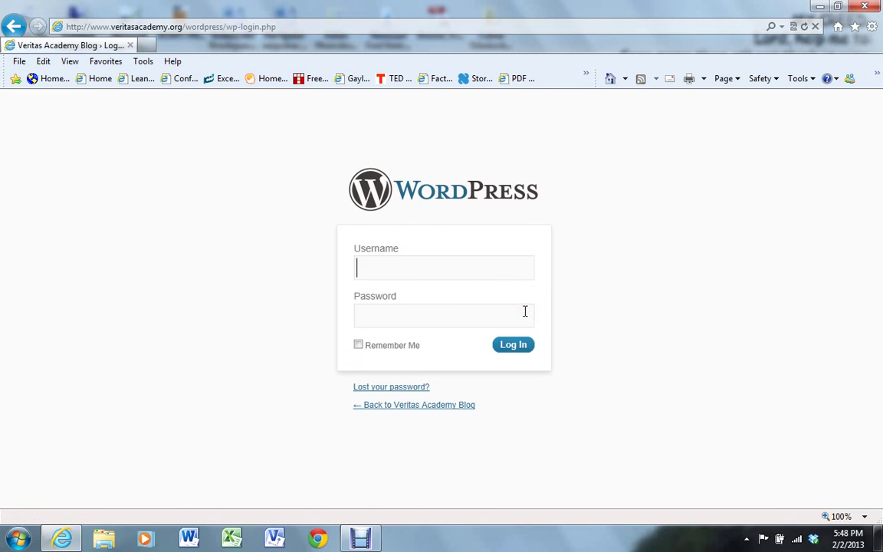
# Sign in with the saved credentials, start a new post via Posts > Add New, and minimize the browser.
pyautogui.write('cz')
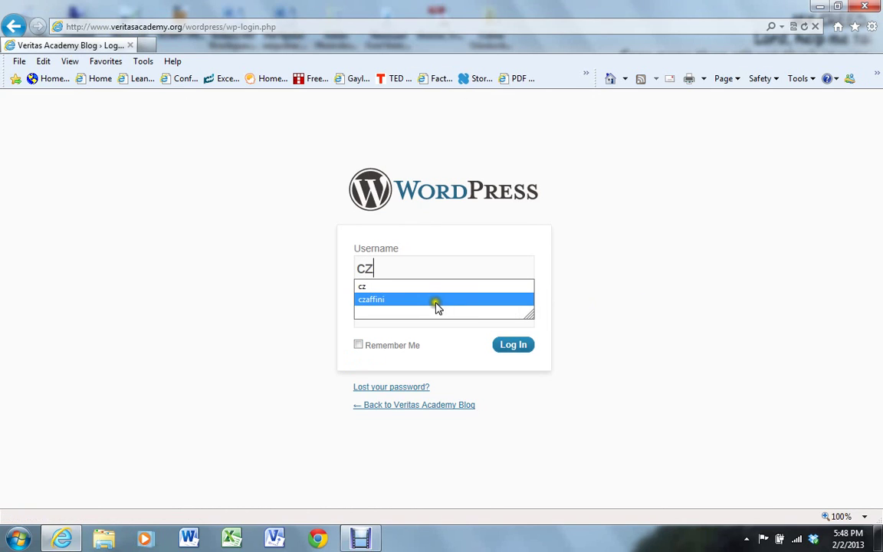
pyautogui.click(420, 301)
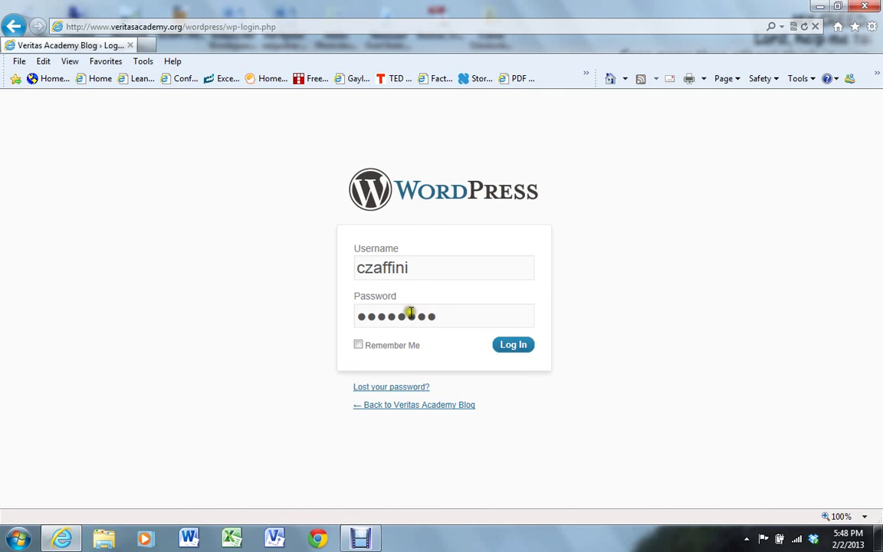
pyautogui.click(511, 348)
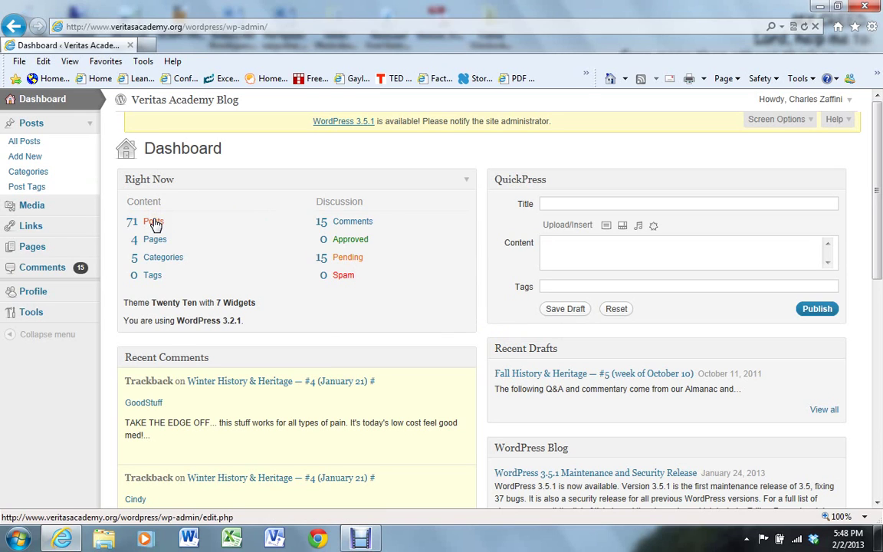
pyautogui.click(27, 157)
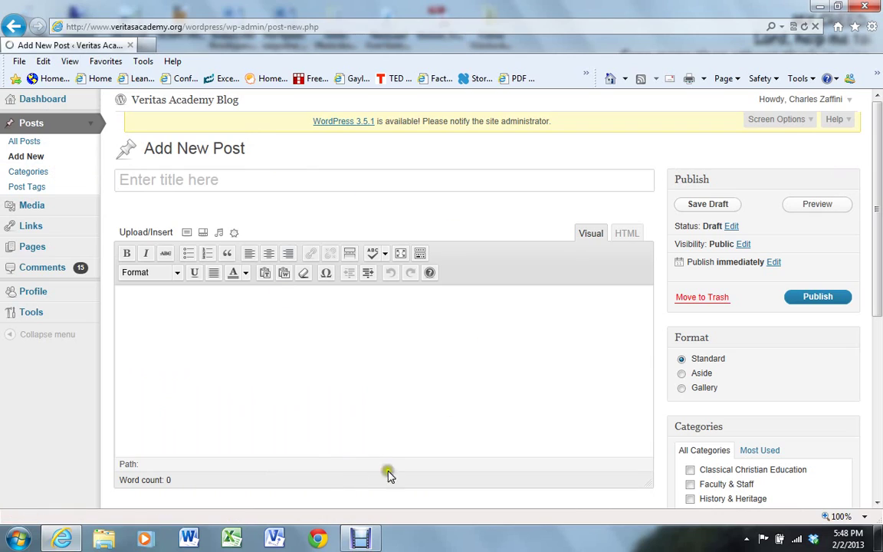
pyautogui.click(819, 7)
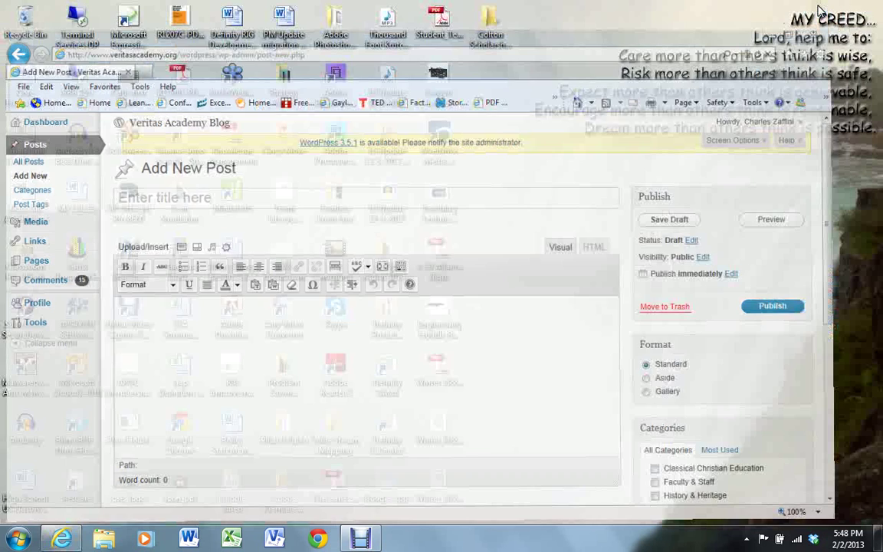
# Open Winter_H&H_-_5_(Feb.pdf and copy its heading 'Winter History & Heritage -- #5 (February 4)'.
pyautogui.doubleClick(447, 385)
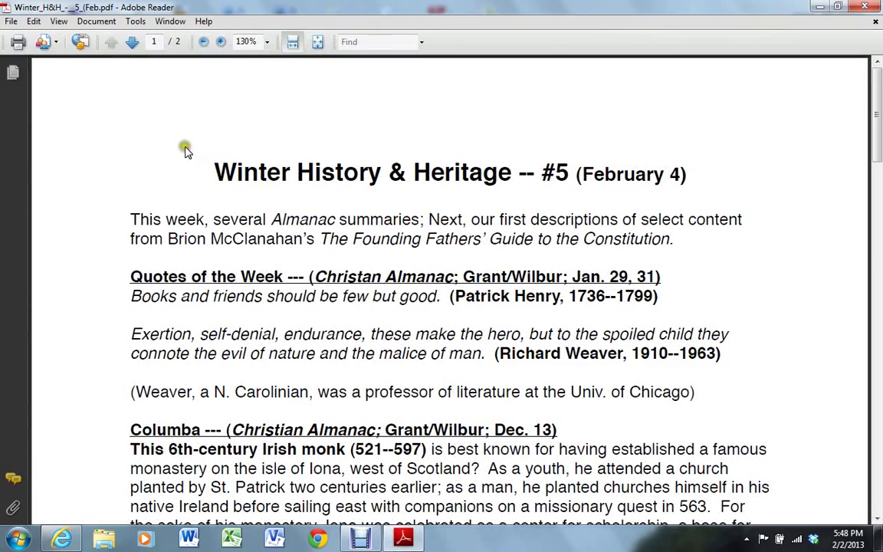
pyautogui.moveTo(214, 170); pyautogui.dragTo(687, 176)
pyautogui.rightClick(617, 173)
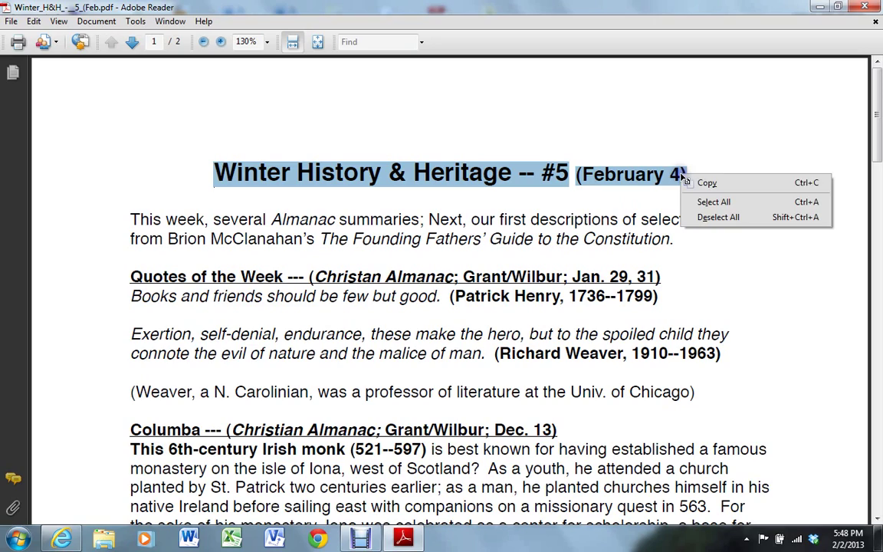
pyautogui.click(638, 179)
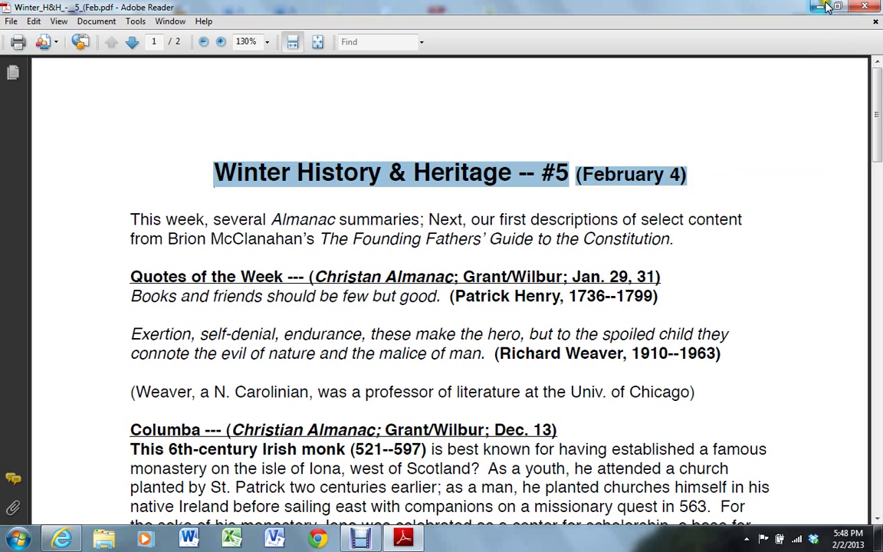
# Close Adobe Reader and paste 'Winter History & Heritage -- #5 (February 4)' as the post title.
pyautogui.click(876, 9)
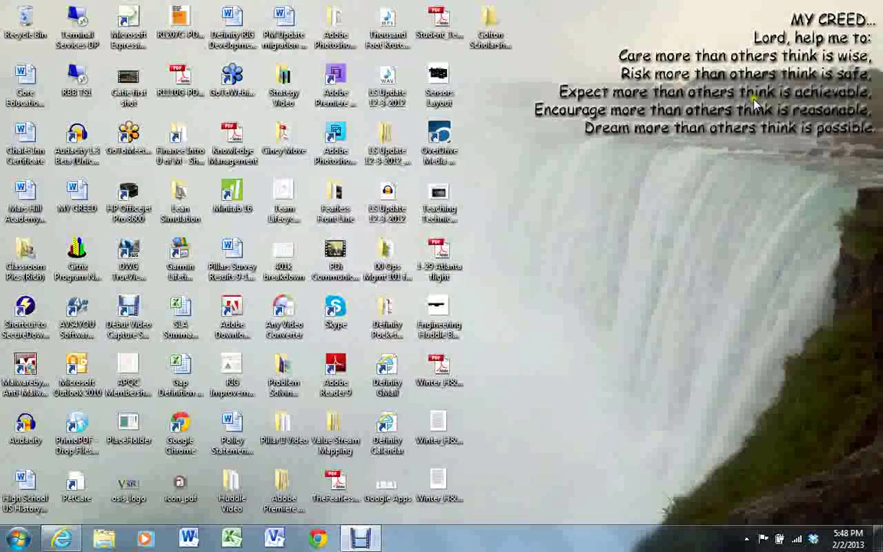
pyautogui.click(61, 539)
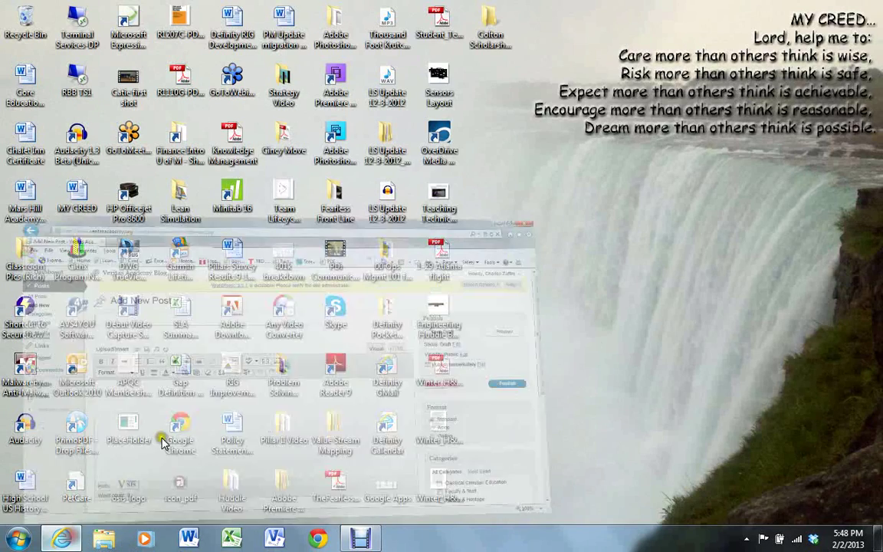
pyautogui.rightClick(175, 180)
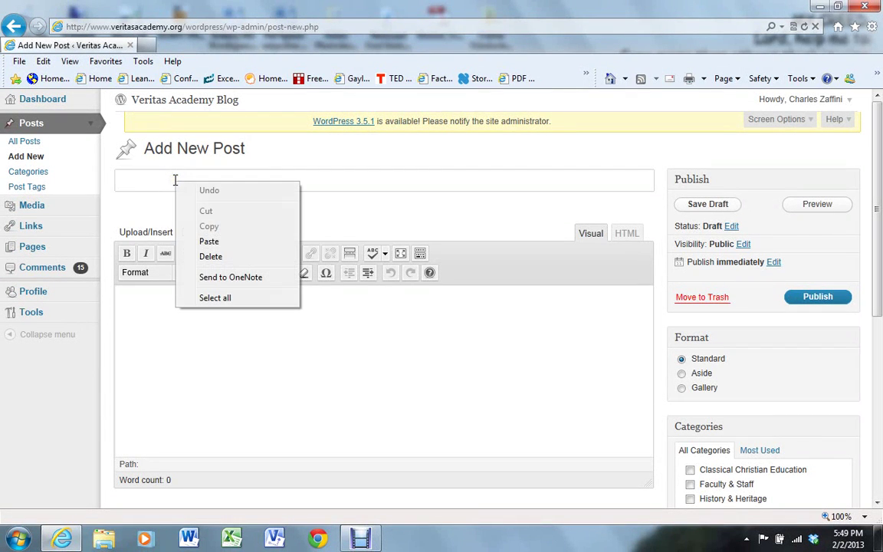
pyautogui.click(206, 242)
pyautogui.click(189, 310)
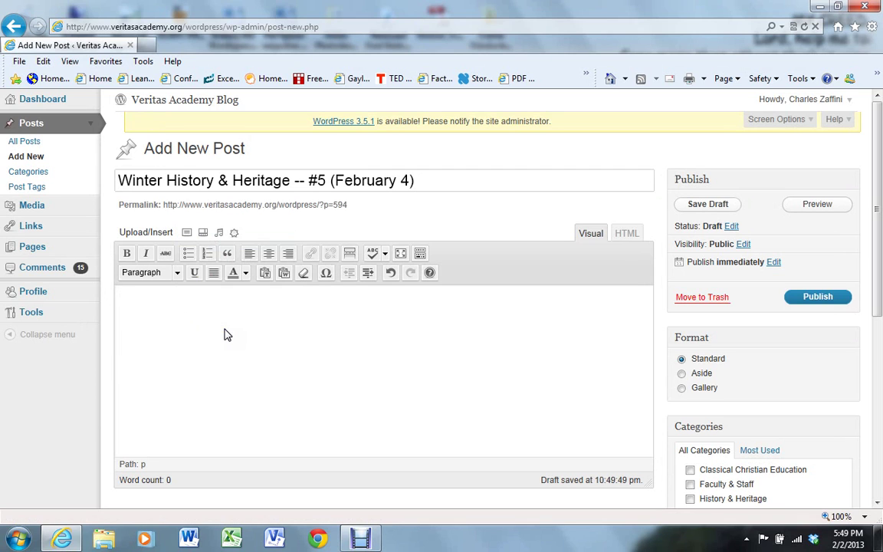
# Upload the Winter_H&H_-_5_(Feb.pdf newsletter through Add Media.
pyautogui.click(235, 233)
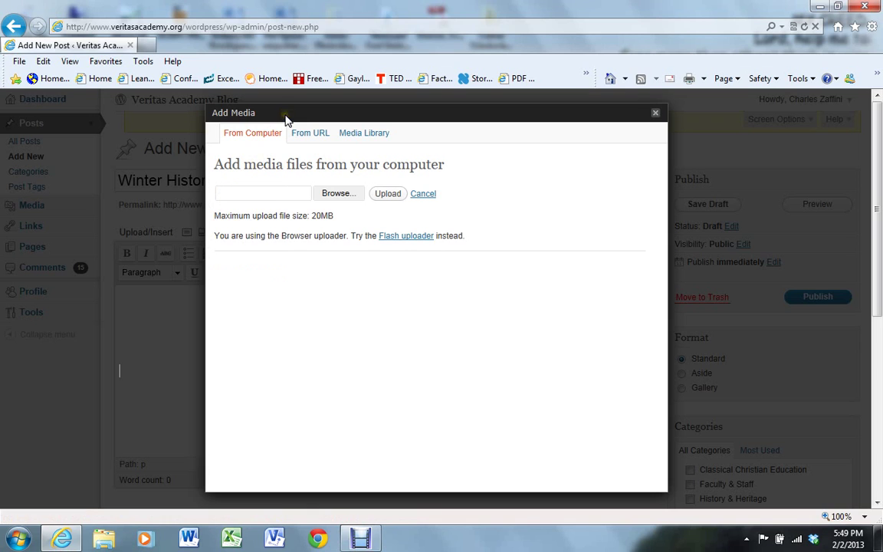
pyautogui.click(335, 193)
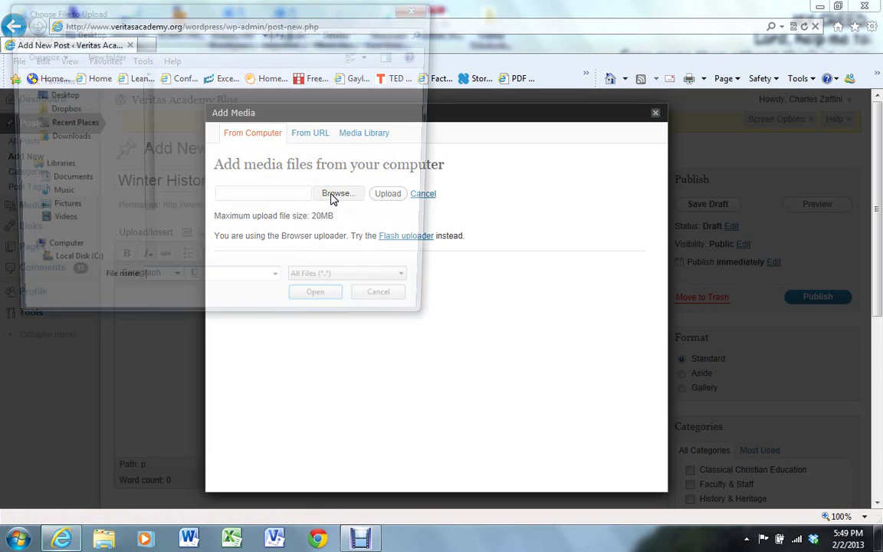
pyautogui.moveTo(429, 84); pyautogui.dragTo(432, 254)
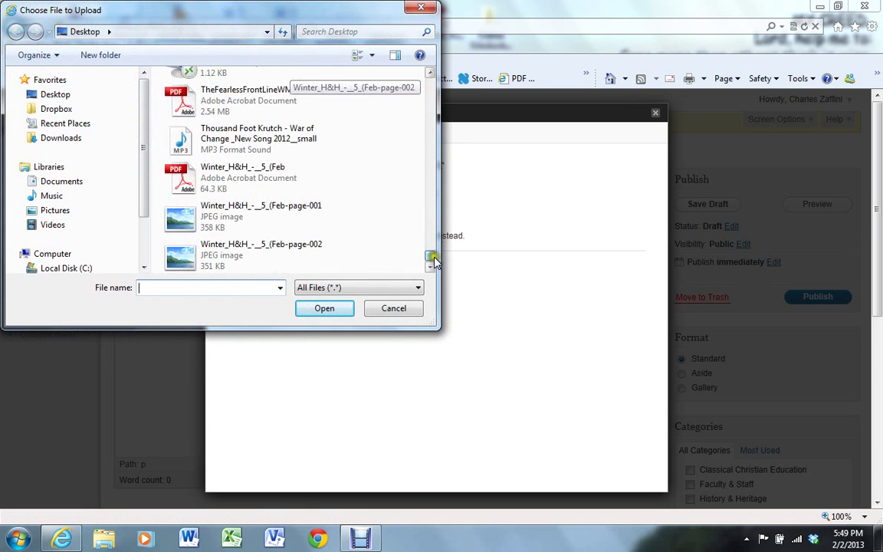
pyautogui.click(272, 181)
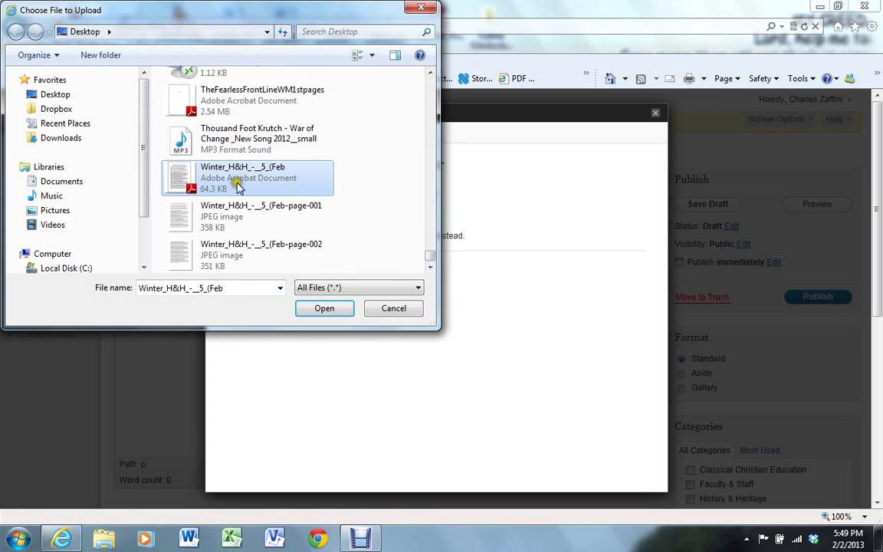
pyautogui.click(324, 308)
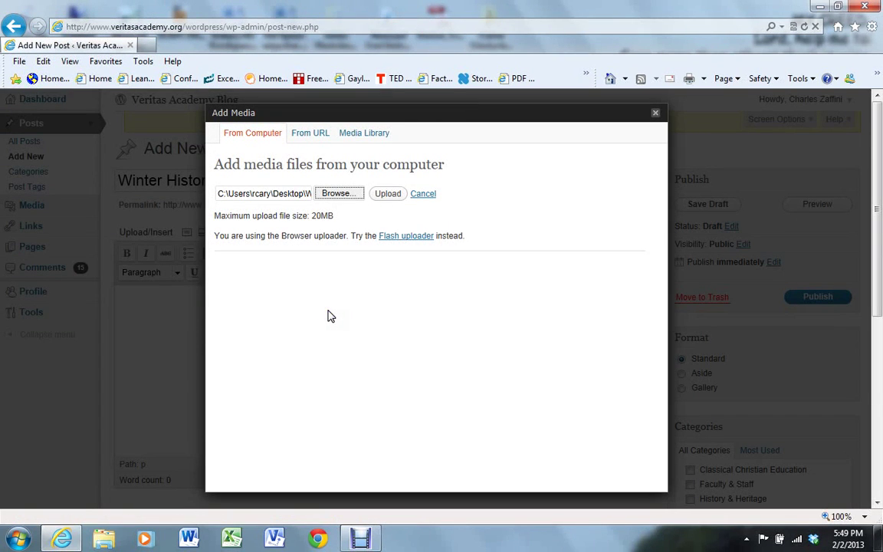
pyautogui.click(385, 195)
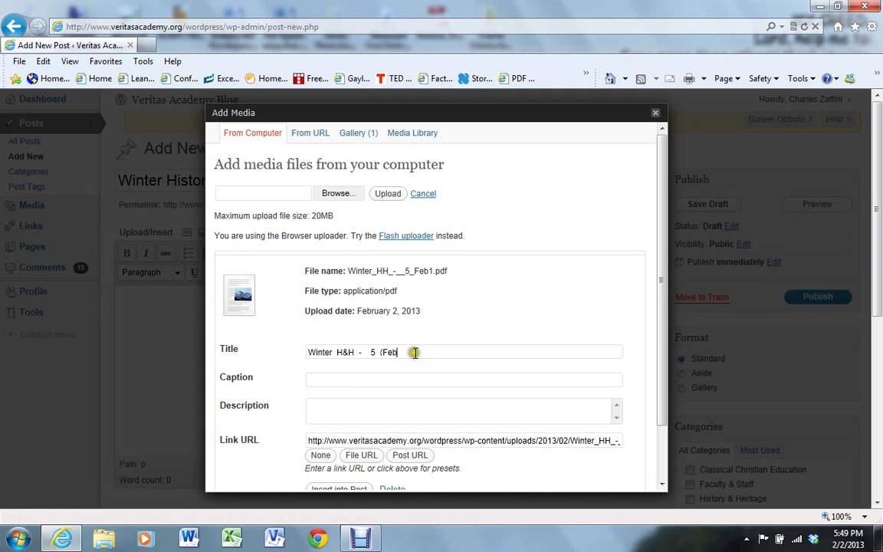
# Retitle the PDF 'Click here for printable copy...' and insert the link into the post body.
pyautogui.moveTo(414, 352); pyautogui.dragTo(284, 351)
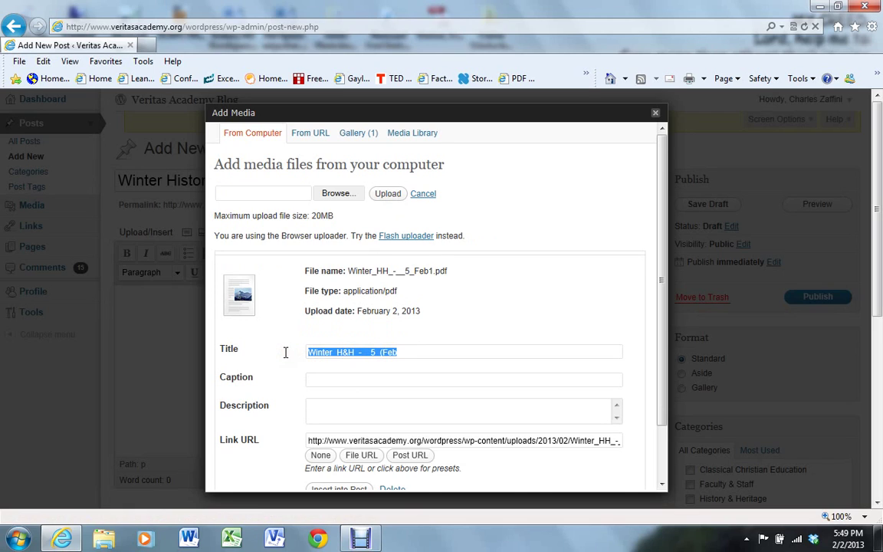
pyautogui.write('C')
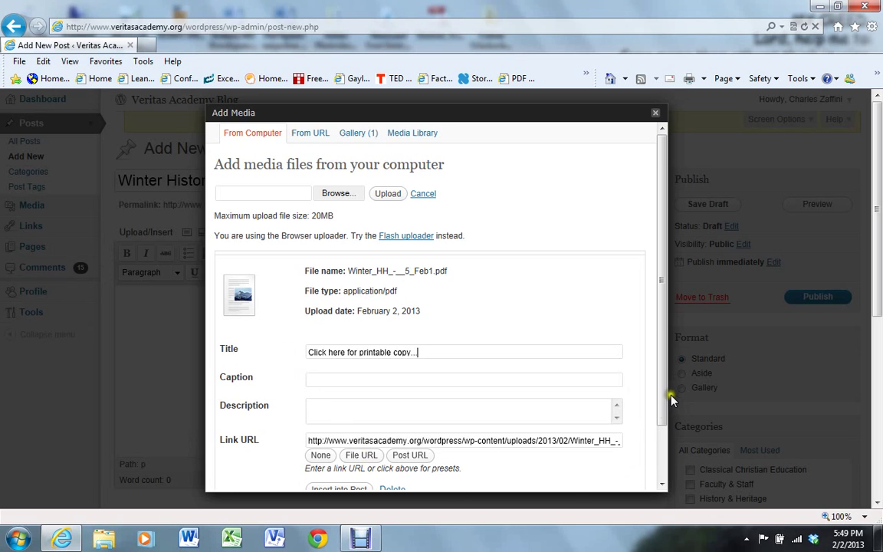
pyautogui.moveTo(665, 386); pyautogui.dragTo(664, 418)
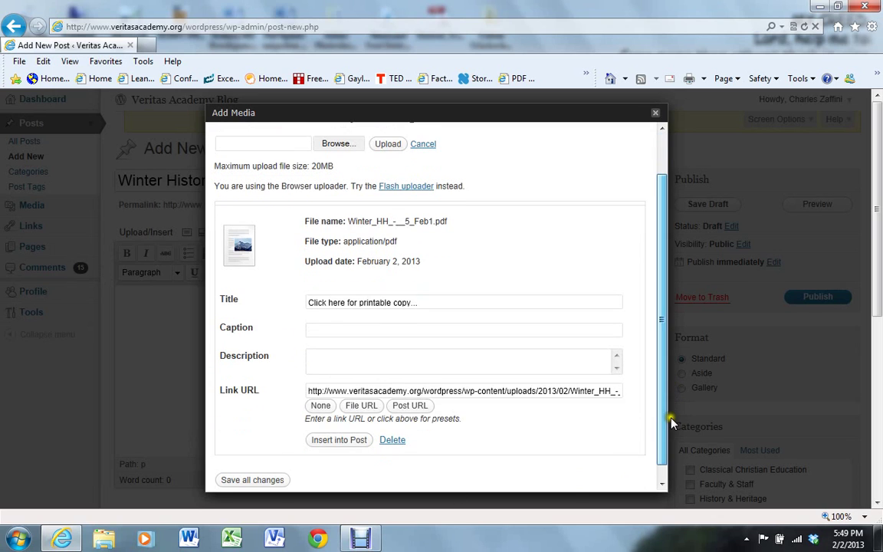
pyautogui.click(340, 437)
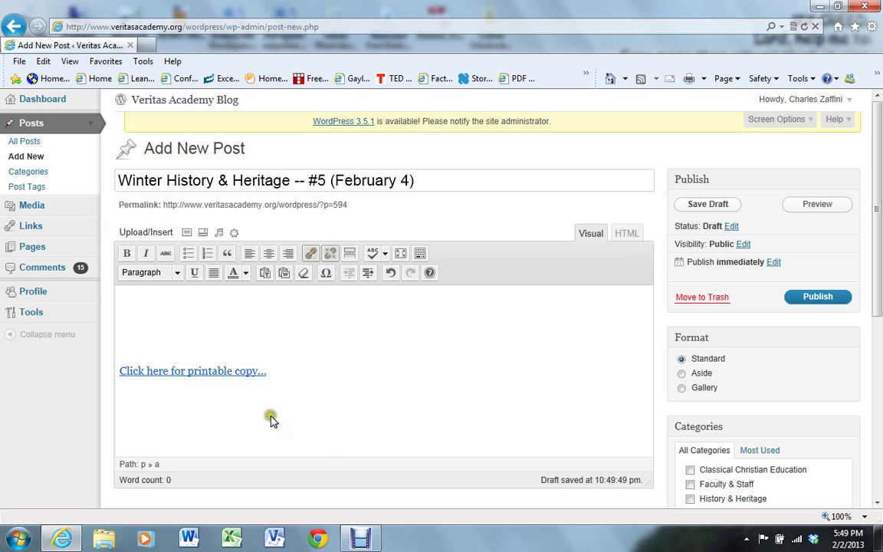
pyautogui.click(156, 331)
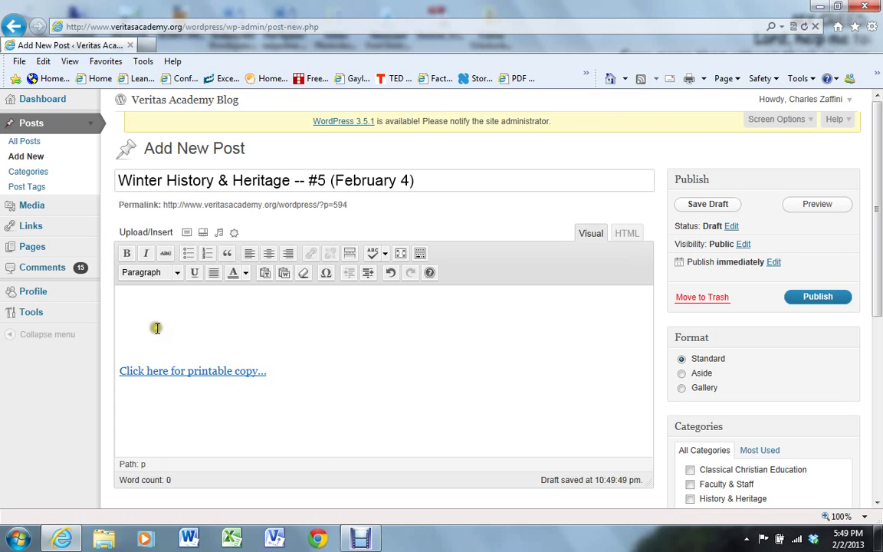
# Upload the Winter_H&H_-_5_(Feb-page-002 JPEG to the media library.
pyautogui.click(187, 234)
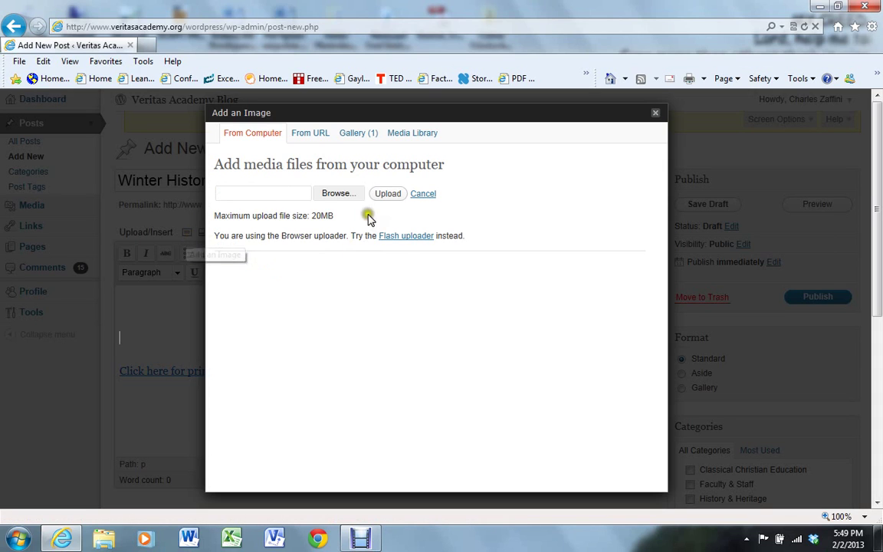
pyautogui.click(351, 195)
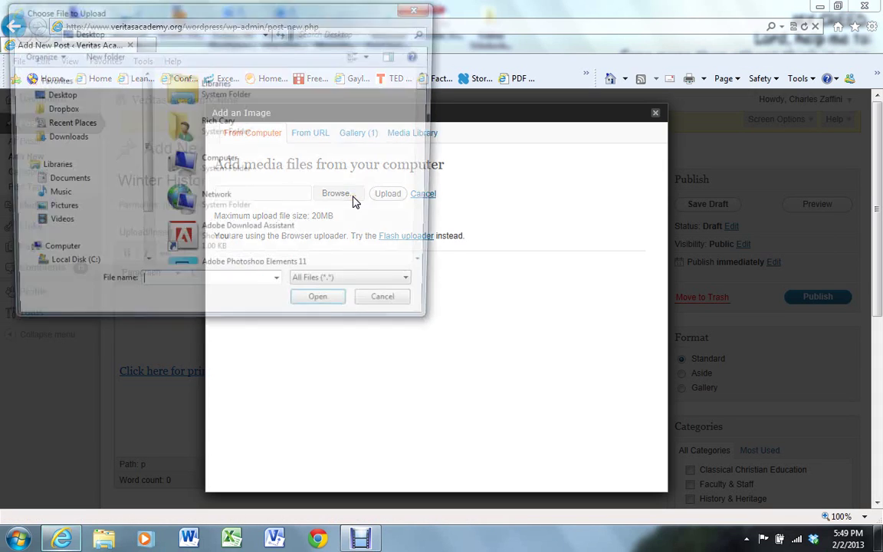
pyautogui.moveTo(429, 88); pyautogui.dragTo(410, 275)
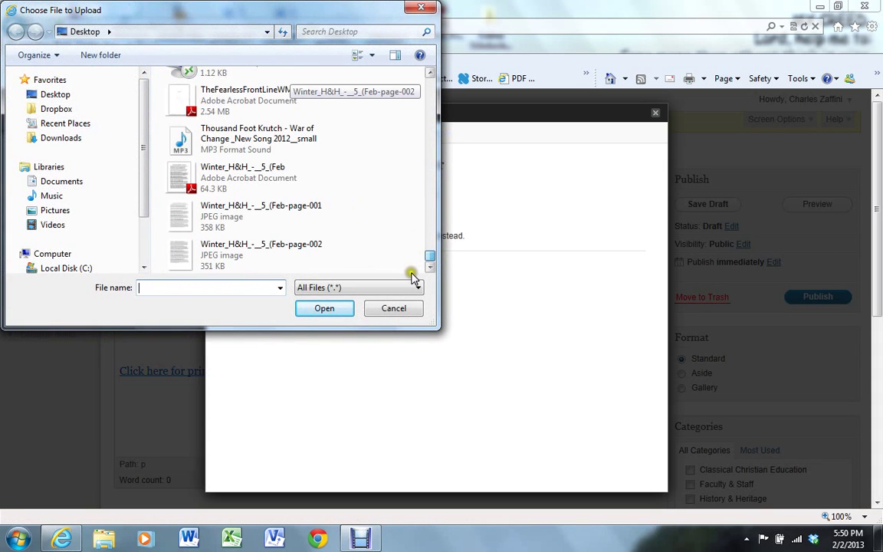
pyautogui.click(262, 258)
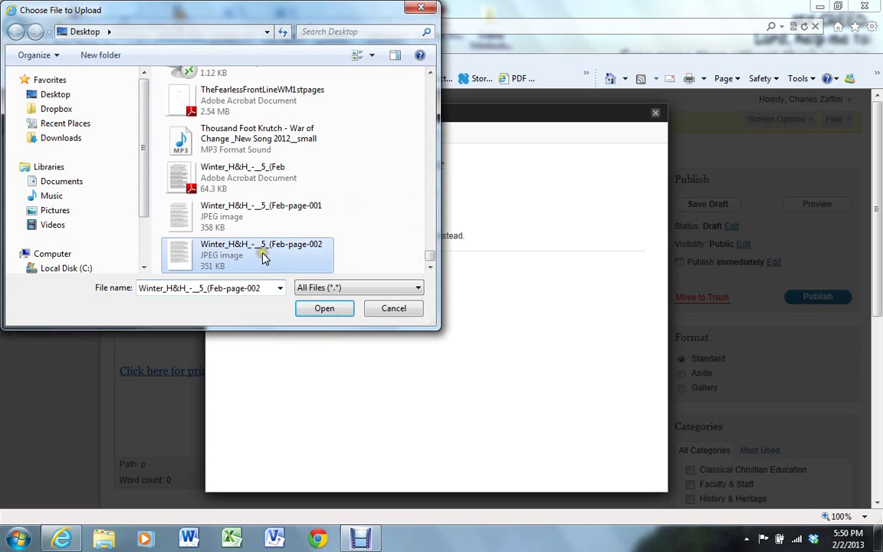
pyautogui.click(320, 307)
pyautogui.click(387, 194)
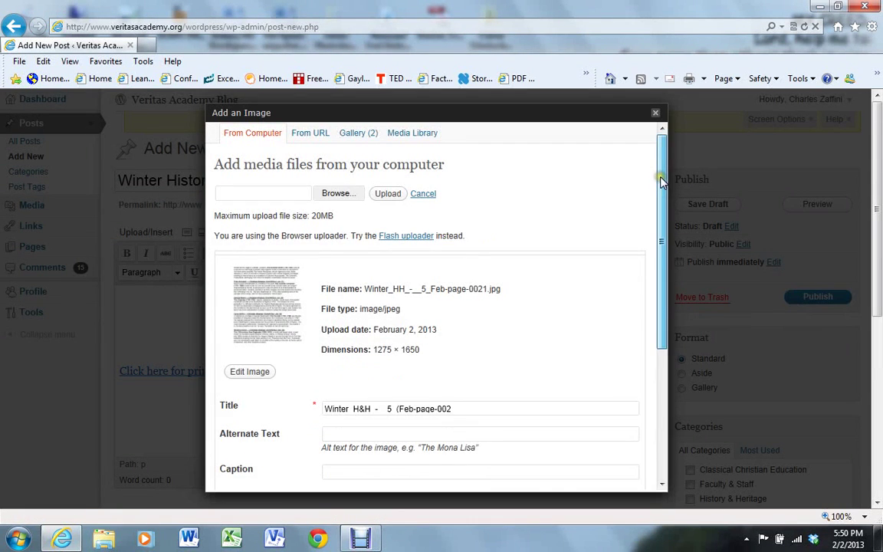
# Insert the page 2 image into the post at Large size.
pyautogui.moveTo(656, 181); pyautogui.dragTo(642, 343)
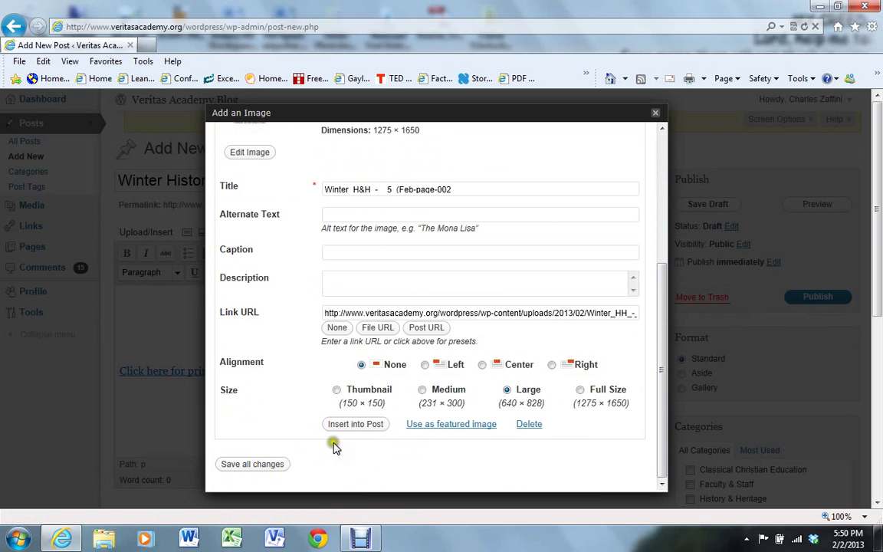
pyautogui.click(353, 429)
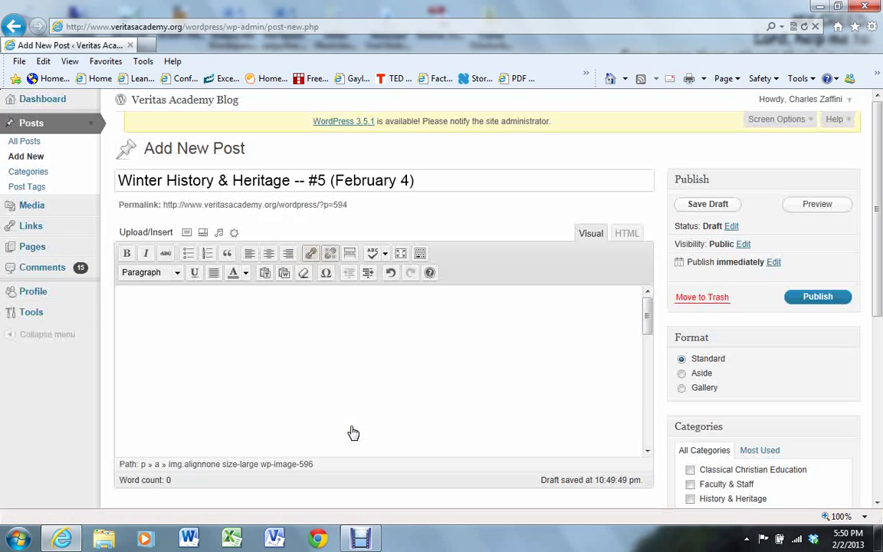
pyautogui.moveTo(650, 316); pyautogui.dragTo(635, 262)
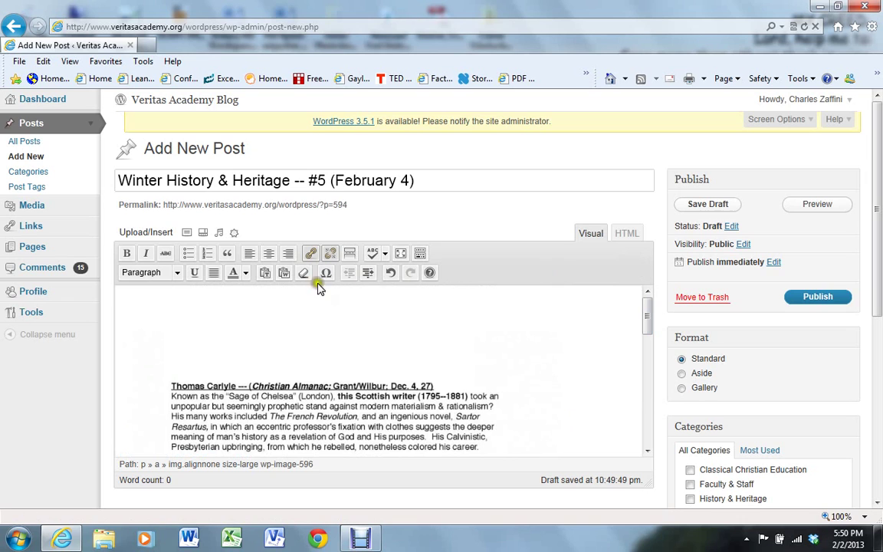
# Upload Winter_HH_-__5_Feb-page-001.jpg and insert it at Large size at the top of the post.
pyautogui.click(197, 304)
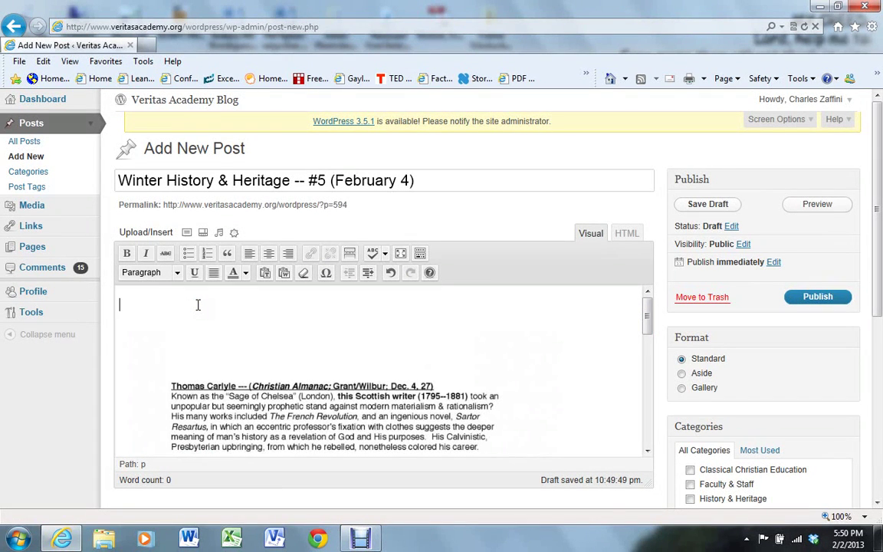
pyautogui.click(187, 232)
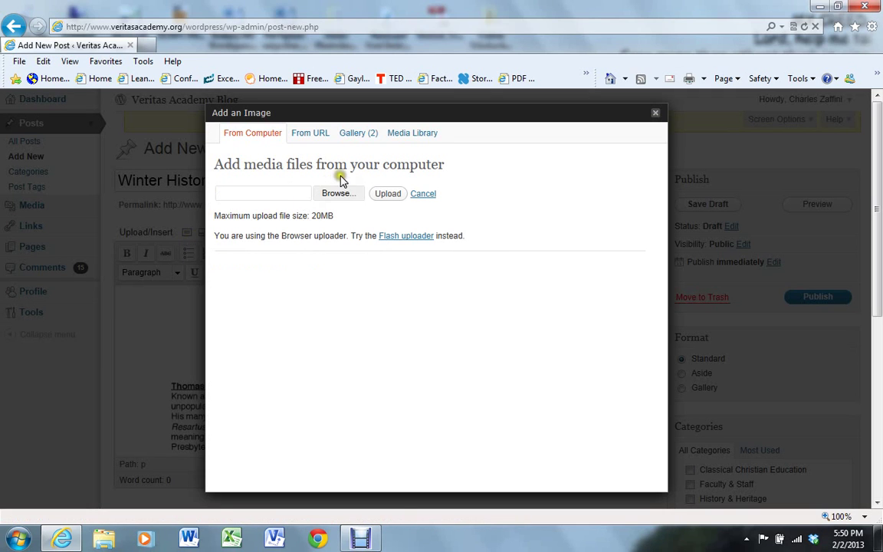
pyautogui.click(349, 196)
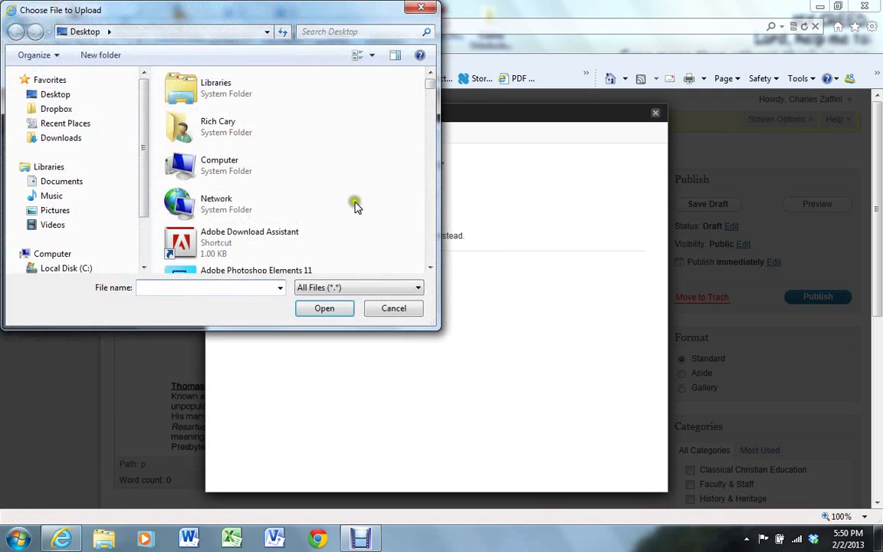
pyautogui.scroll(-10, 433, 95)
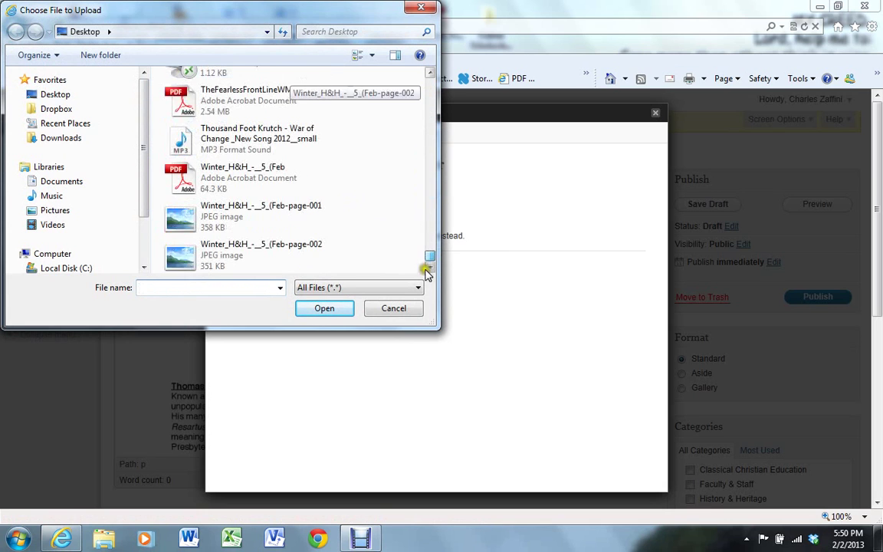
pyautogui.click(262, 207)
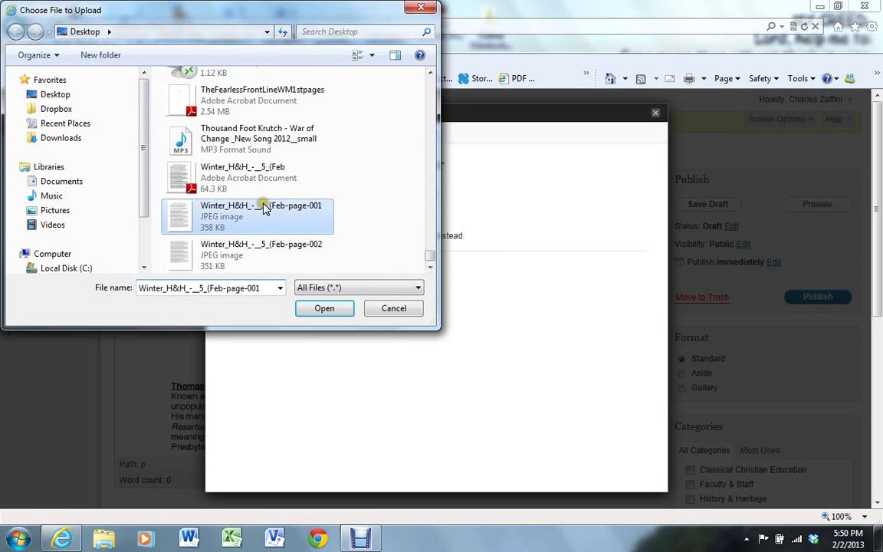
pyautogui.click(321, 308)
pyautogui.click(385, 196)
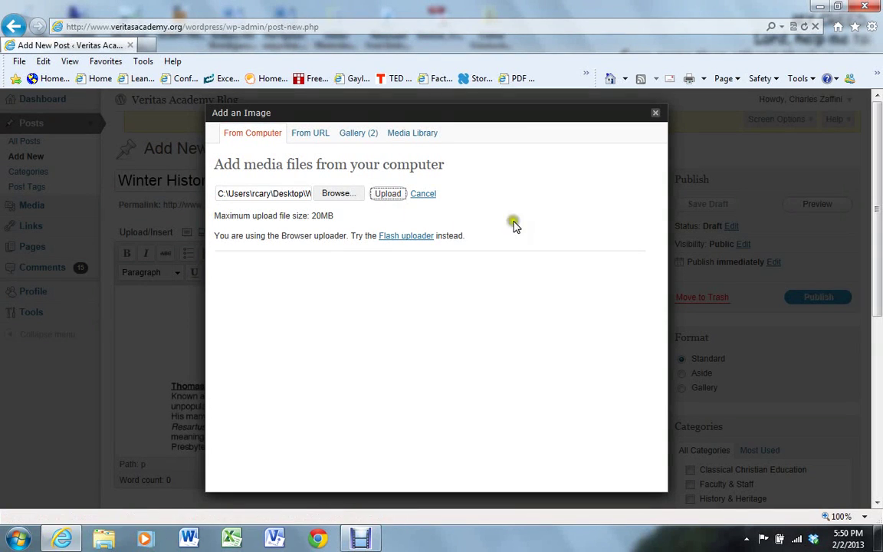
pyautogui.click(654, 206)
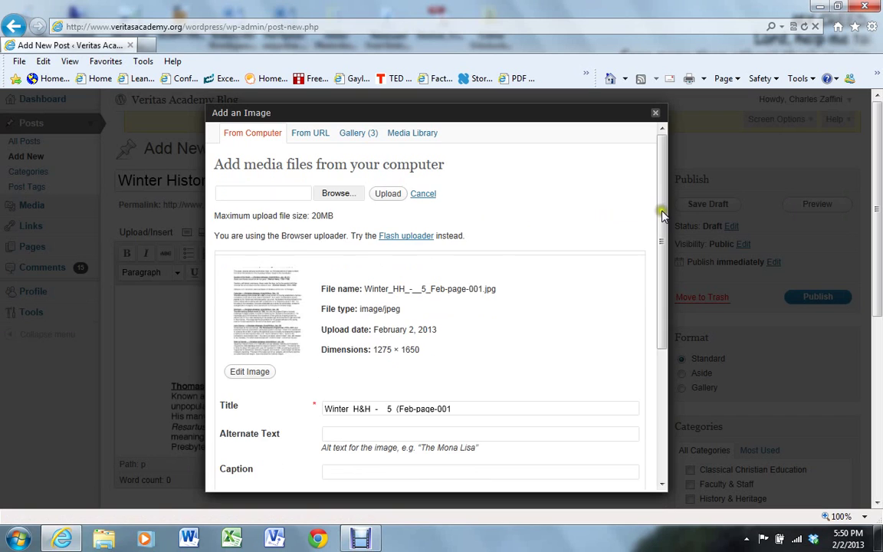
pyautogui.moveTo(660, 207); pyautogui.dragTo(666, 405)
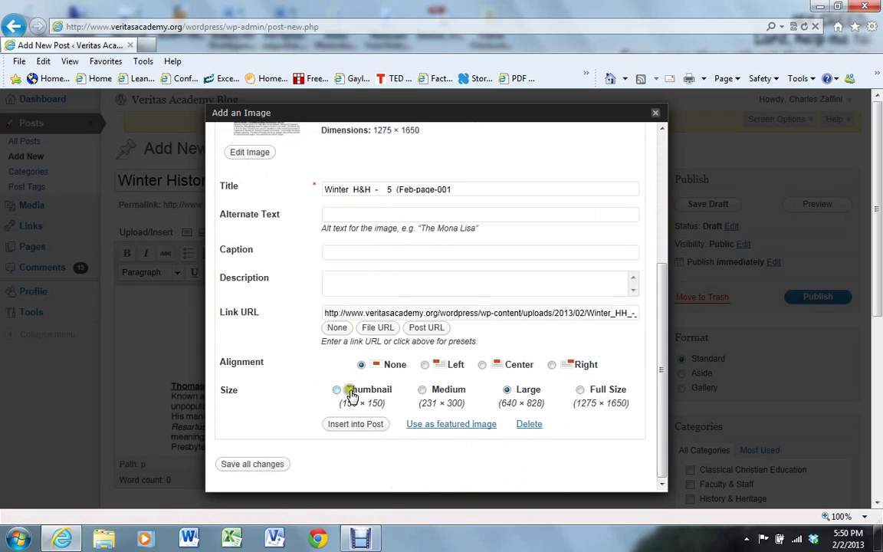
pyautogui.click(349, 426)
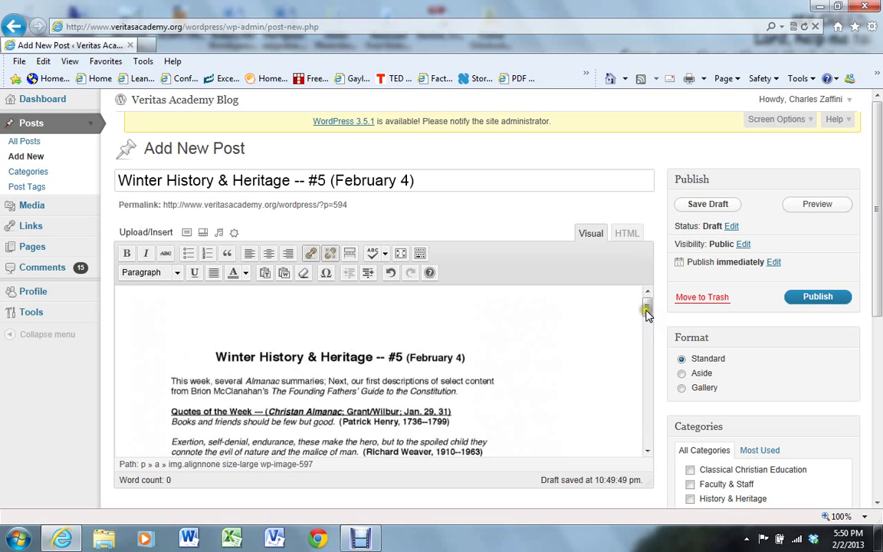
pyautogui.moveTo(646, 310)
pyautogui.mouseDown()
pyautogui.moveTo(651, 447)
pyautogui.moveTo(648, 305)
pyautogui.moveTo(650, 313)
pyautogui.mouseUp()
pyautogui.moveTo(650, 315)
pyautogui.mouseDown()
pyautogui.moveTo(646, 438)
pyautogui.moveTo(634, 386)
pyautogui.moveTo(641, 299)
pyautogui.mouseUp()
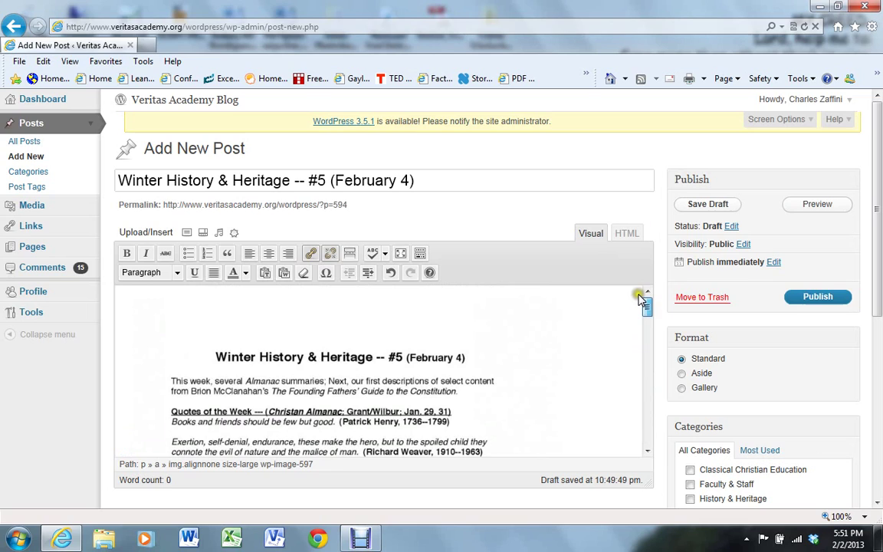
# Publish the post and remove its Classical Christian Education category.
pyautogui.click(821, 302)
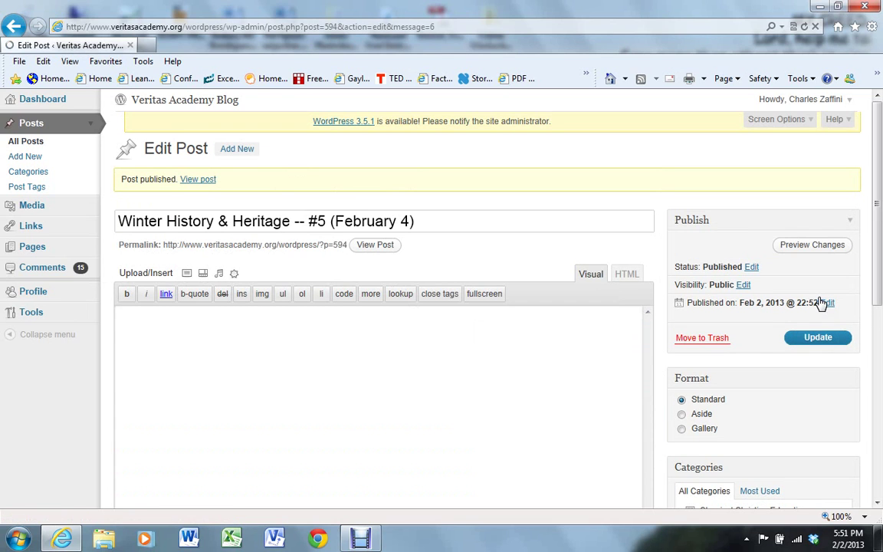
pyautogui.moveTo(881, 176); pyautogui.dragTo(864, 279)
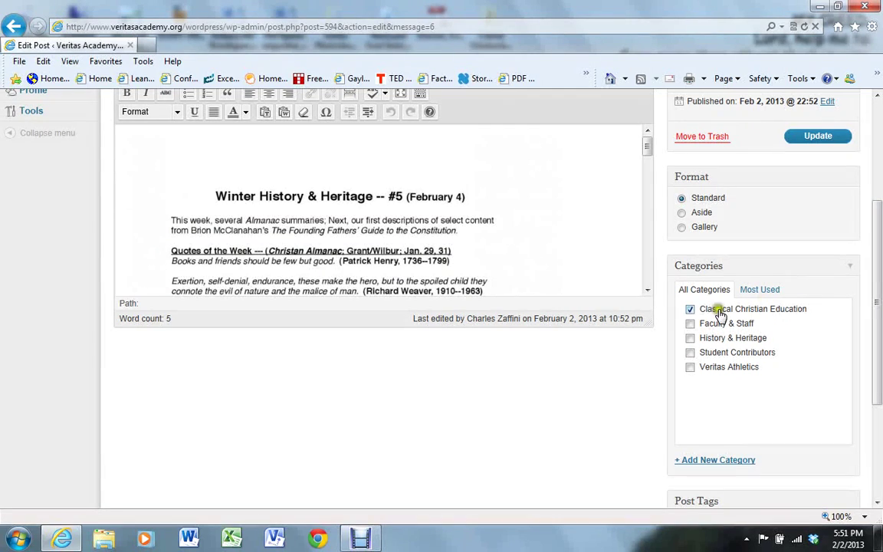
pyautogui.click(690, 309)
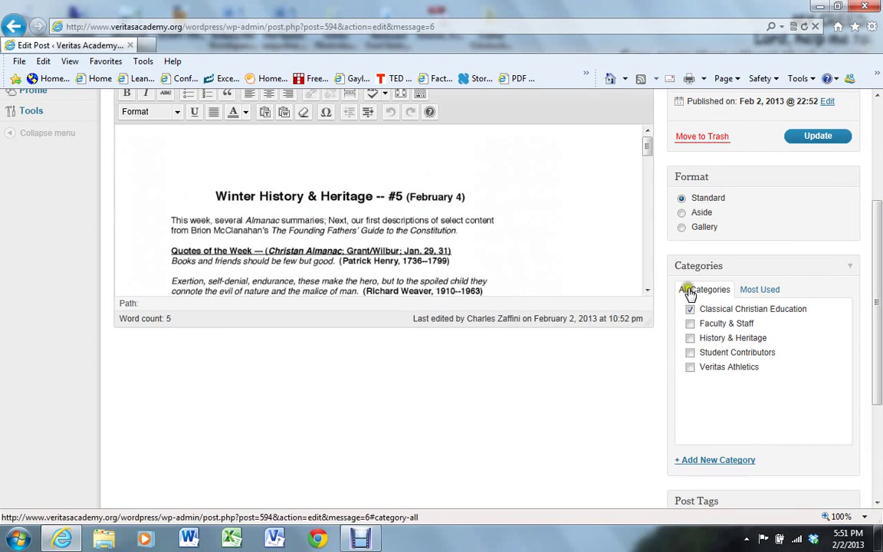
pyautogui.click(691, 310)
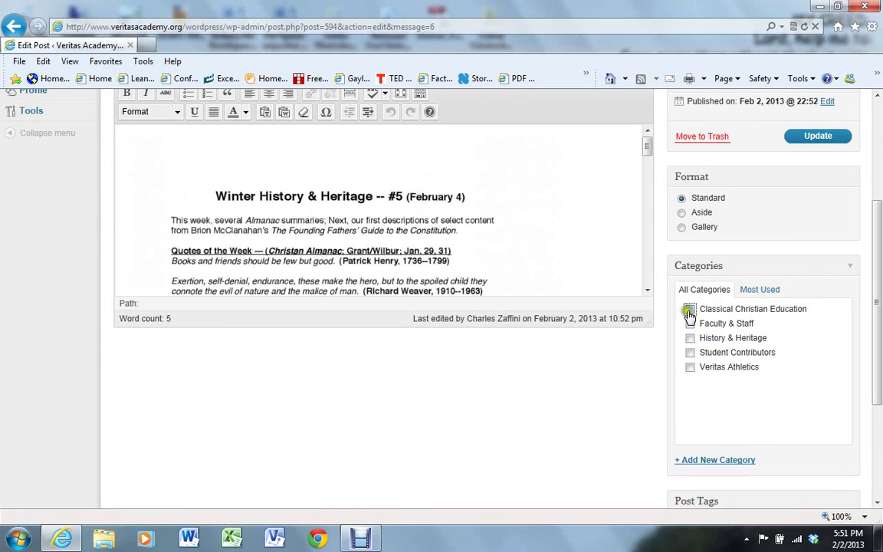
# File the post under History & Heritage and update it.
pyautogui.click(690, 323)
pyautogui.click(689, 339)
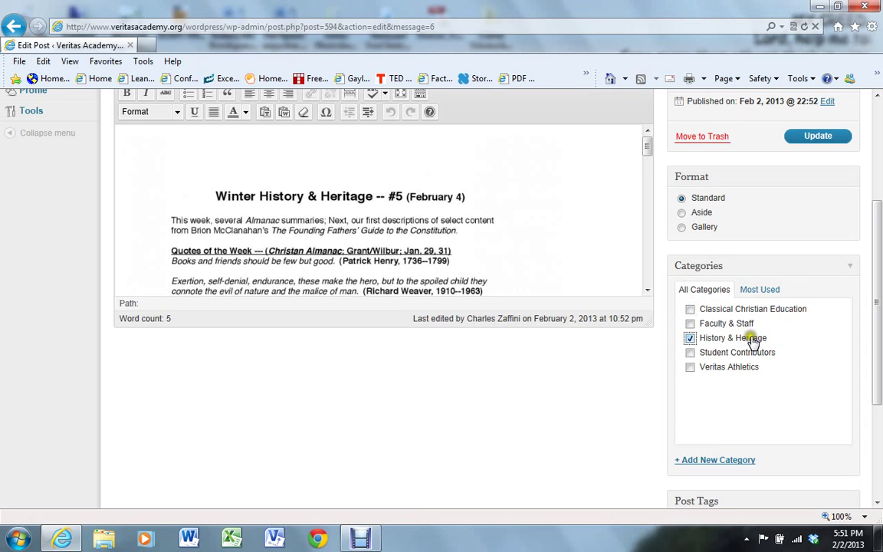
pyautogui.moveTo(879, 295); pyautogui.dragTo(879, 256)
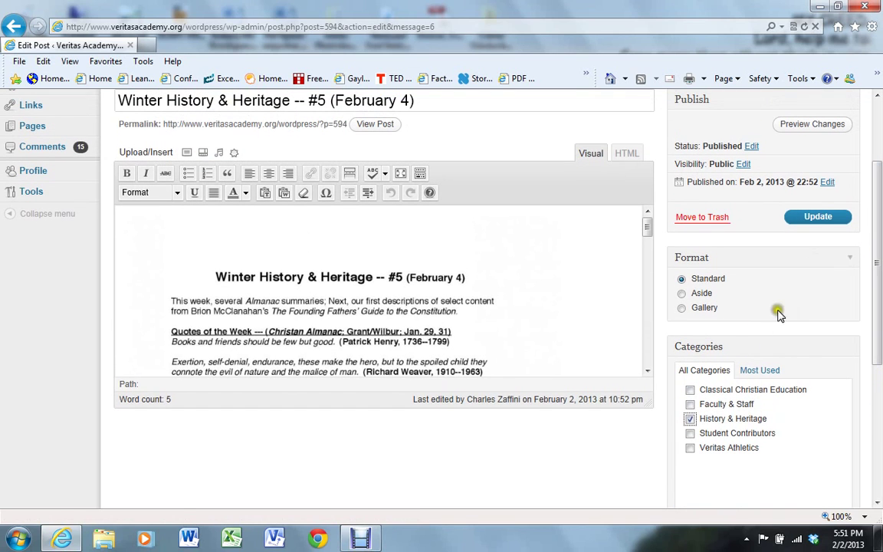
pyautogui.click(823, 224)
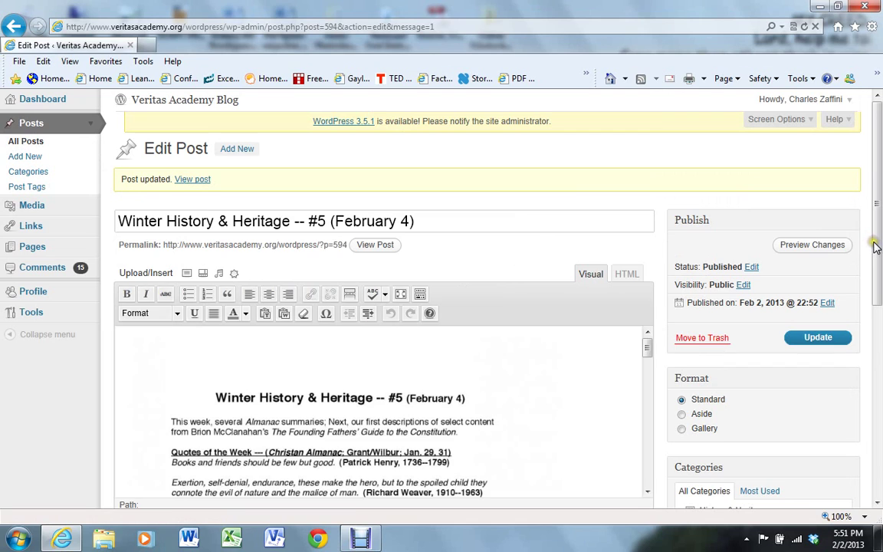
# Go to the Veritas Academy Blog home page to see the new Winter History & Heritage #5 post.
pyautogui.click(186, 106)
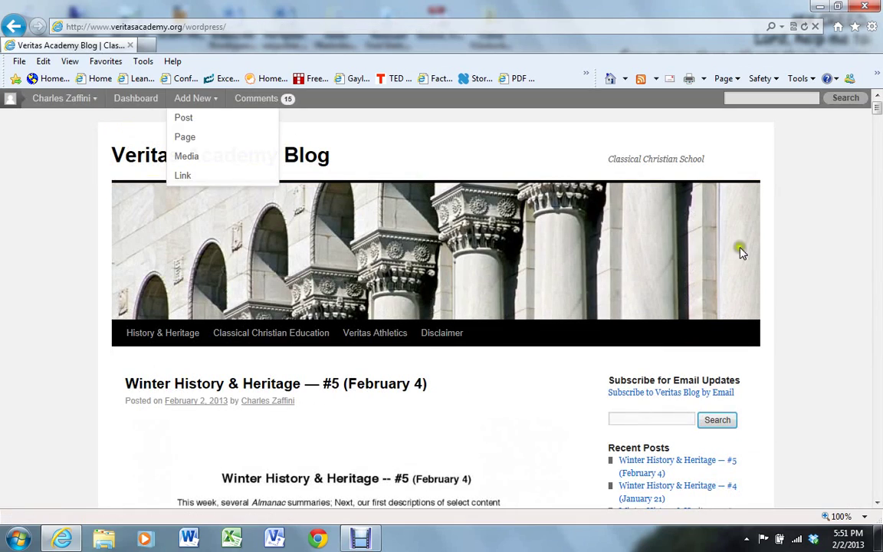
pyautogui.moveTo(878, 111); pyautogui.dragTo(879, 88)
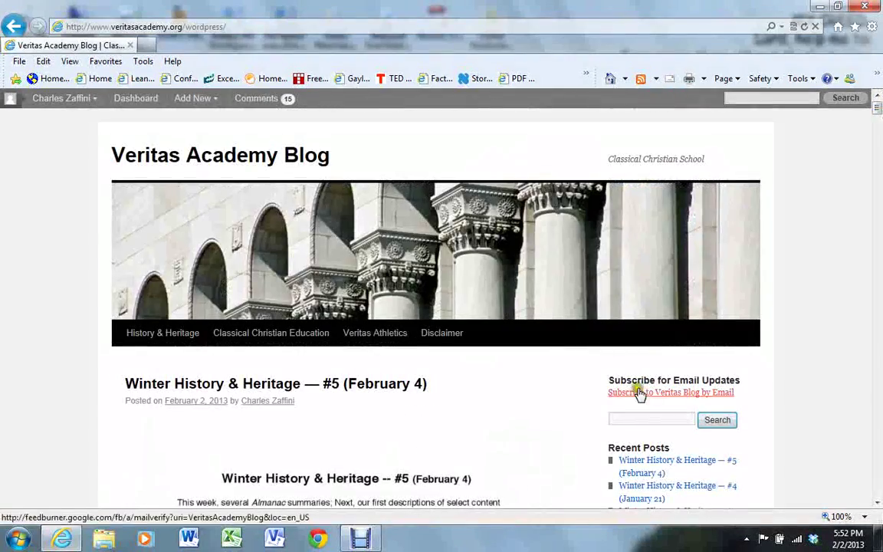